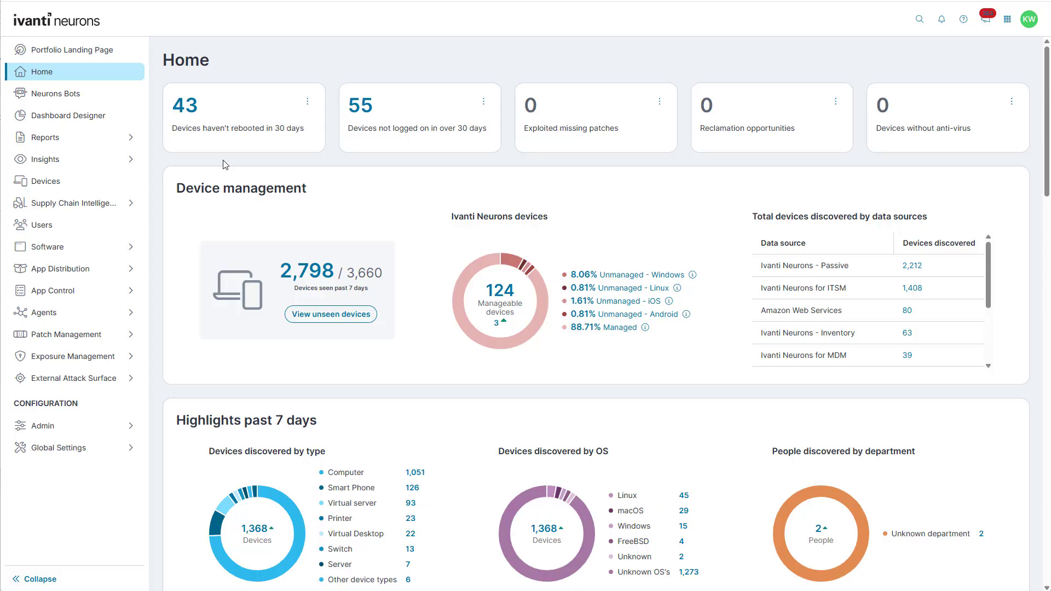
Open the Supply Chain Intelligence Forms list, browse the template gallery without choosing one, and start a new form
{"action": "left_click", "coordinate": [87, 211]}
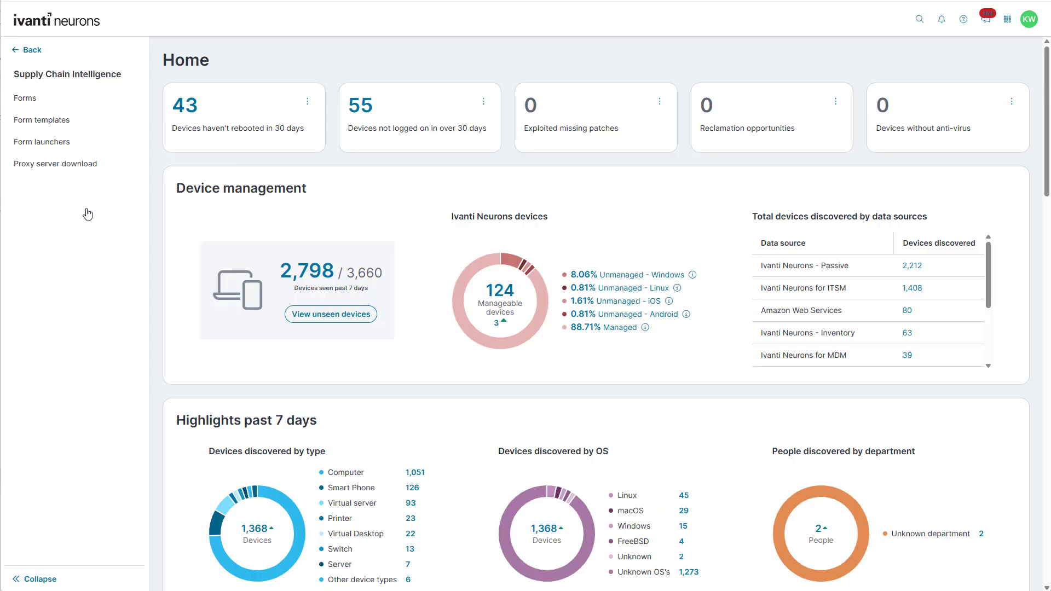
{"action": "left_click", "coordinate": [38, 103]}
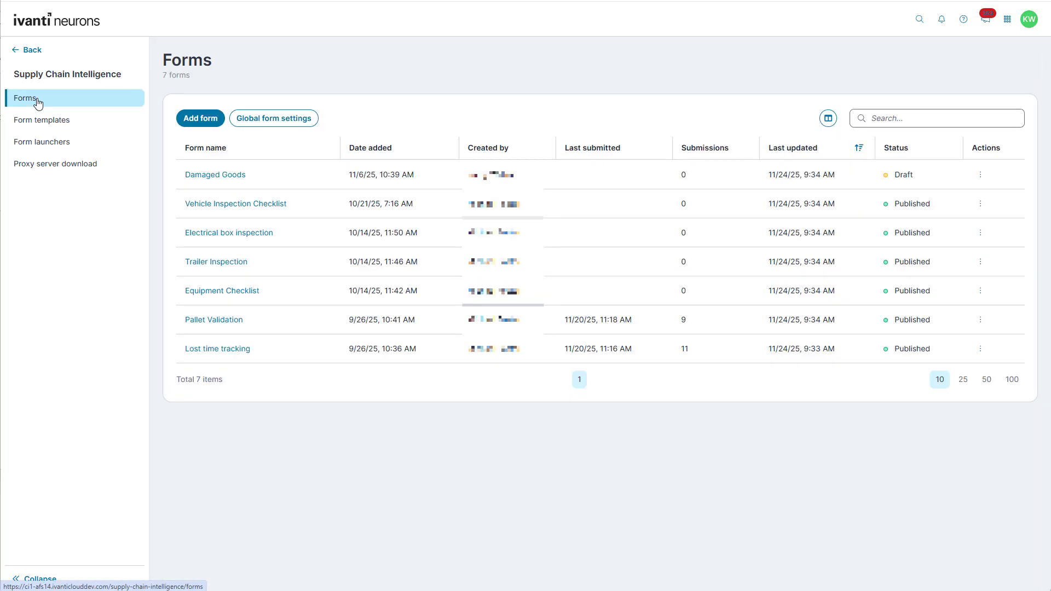
{"action": "left_click", "coordinate": [199, 122]}
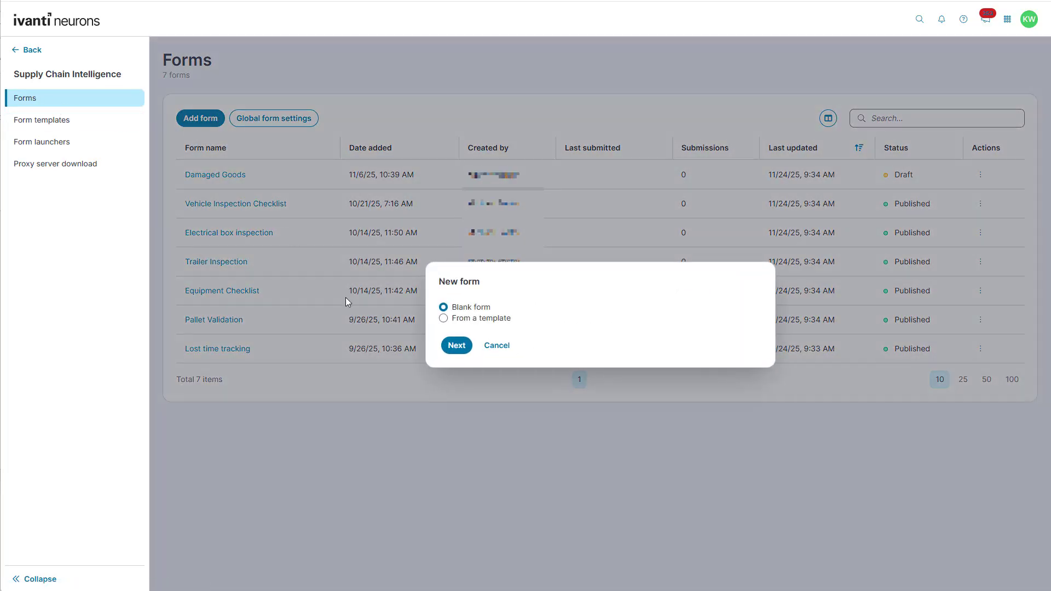
{"action": "left_click", "coordinate": [443, 318]}
{"action": "left_click", "coordinate": [456, 345]}
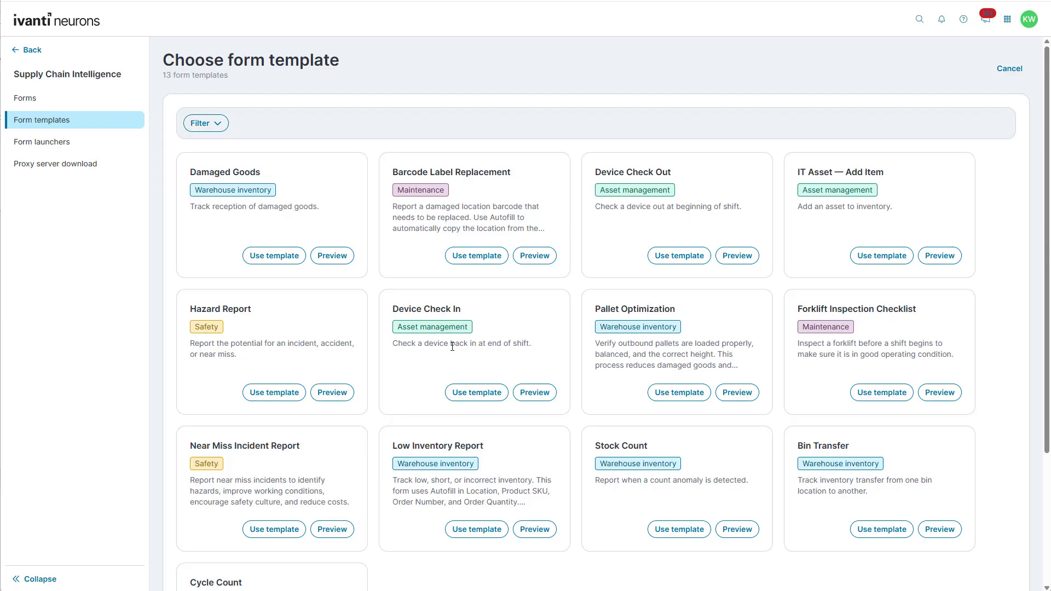
{"action": "left_click", "coordinate": [1006, 71]}
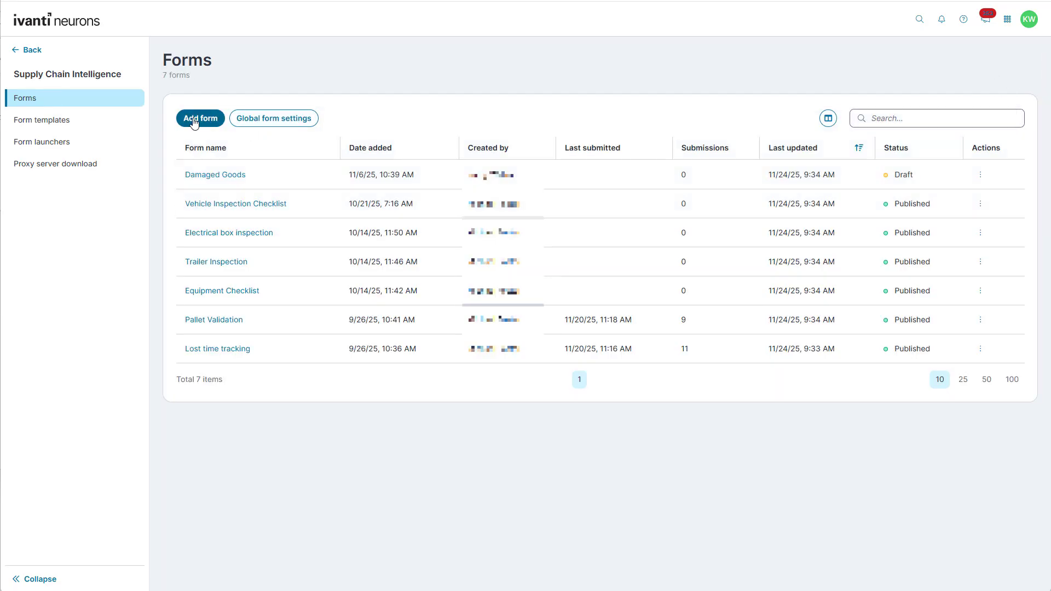
{"action": "left_click", "coordinate": [194, 121]}
Create a blank form named 'Demo form'
{"action": "left_click", "coordinate": [456, 345]}
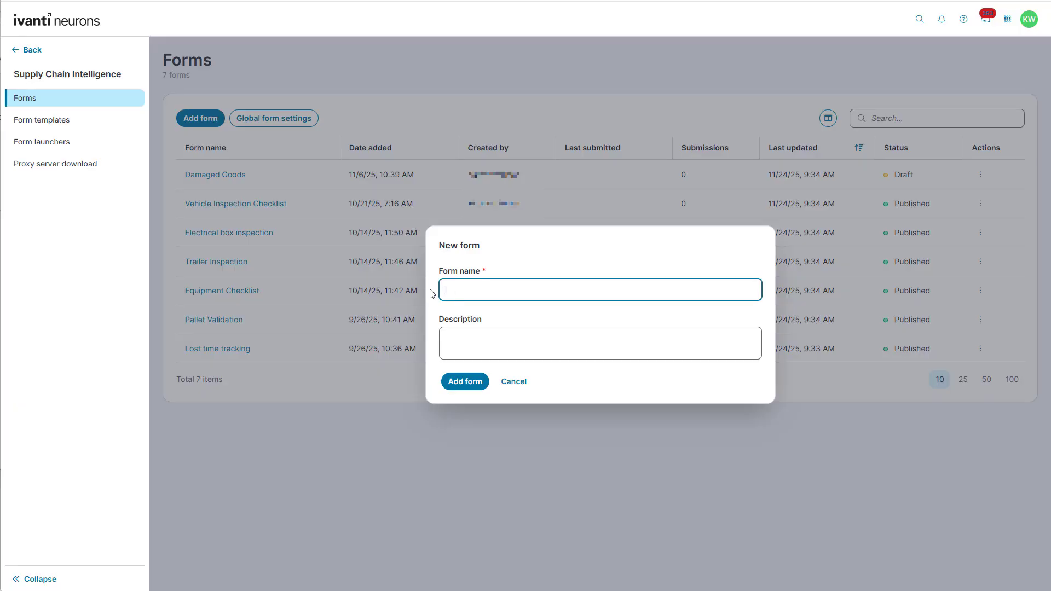
{"action": "type", "text": "Demo form"}
{"action": "left_click", "coordinate": [474, 382]}
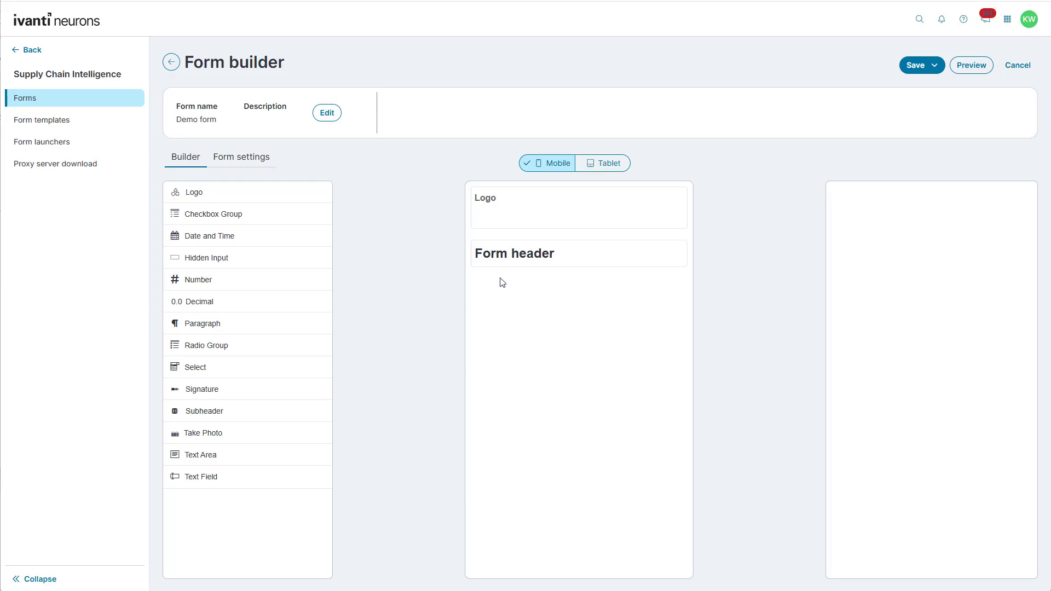
Change the form header label to 'Demo form'
{"action": "mouse_move", "coordinate": [549, 248]}
{"action": "left_click", "coordinate": [676, 260]}
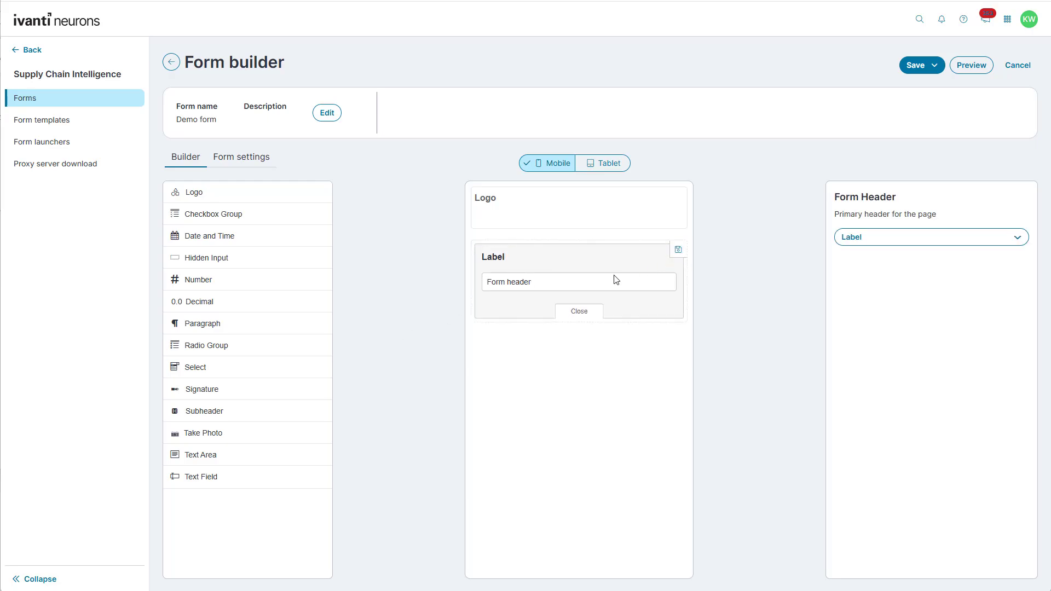
{"action": "left_click_drag", "start_coordinate": [614, 278], "coordinate": [435, 283]}
{"action": "type", "text": "Demo form"}
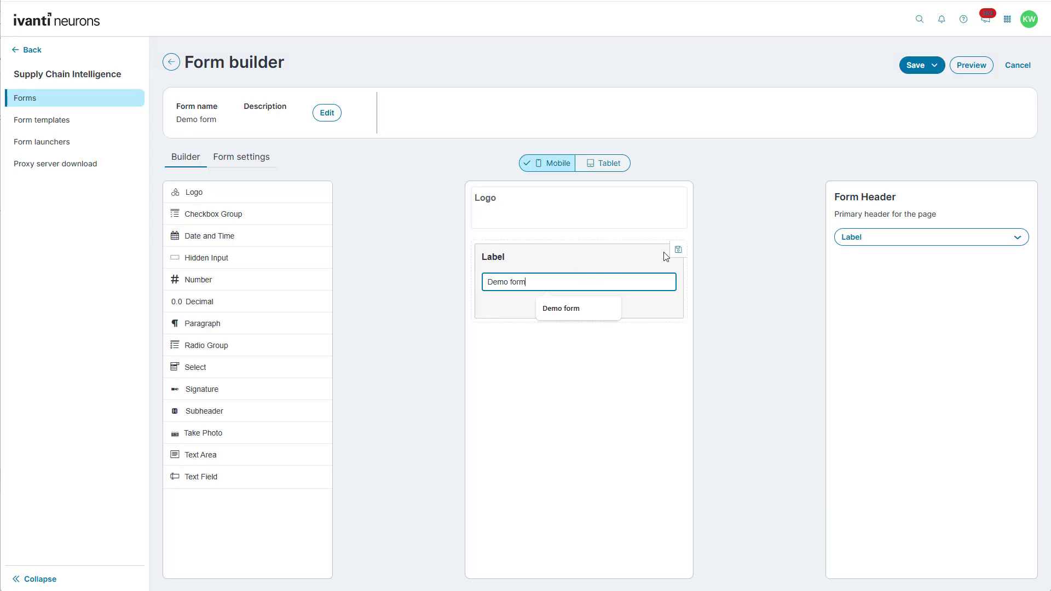
{"action": "left_click", "coordinate": [677, 250]}
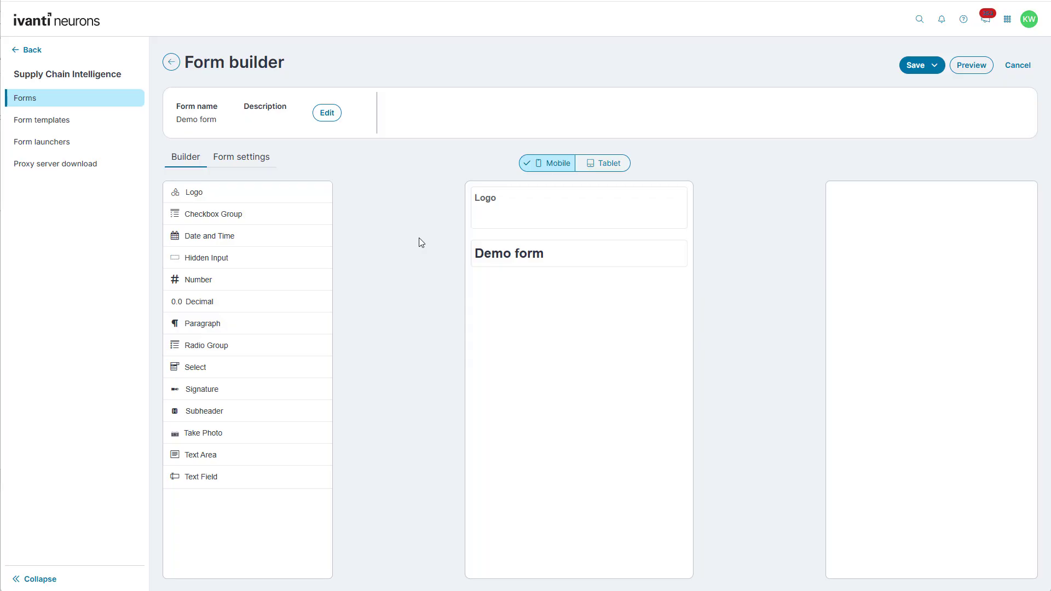
Turn on 'Submission is mandatory' in Form settings and return to the Builder
{"action": "left_click", "coordinate": [244, 163]}
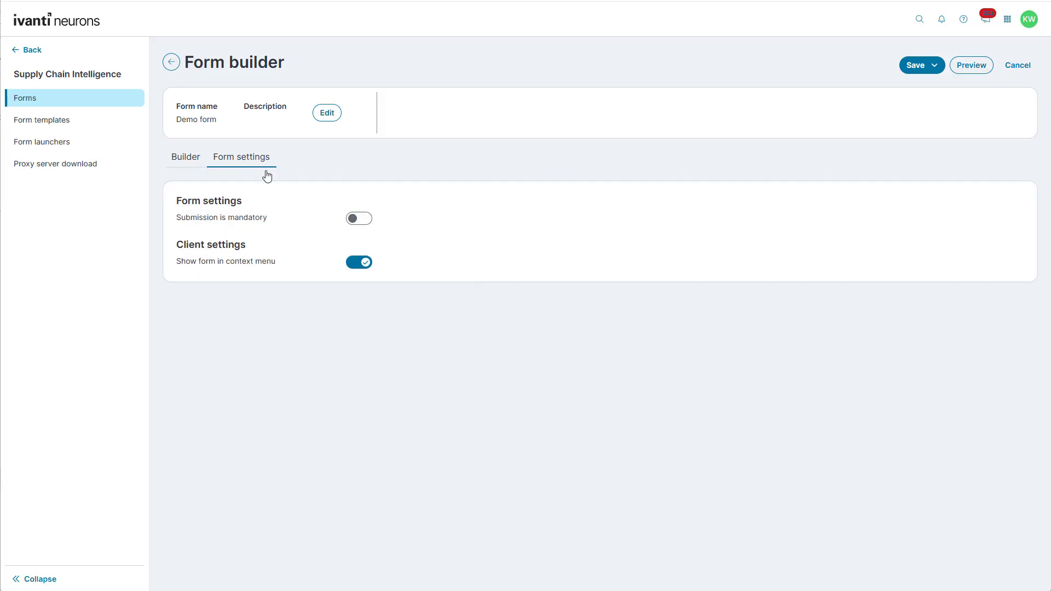
{"action": "left_click", "coordinate": [354, 221]}
{"action": "left_click", "coordinate": [195, 159]}
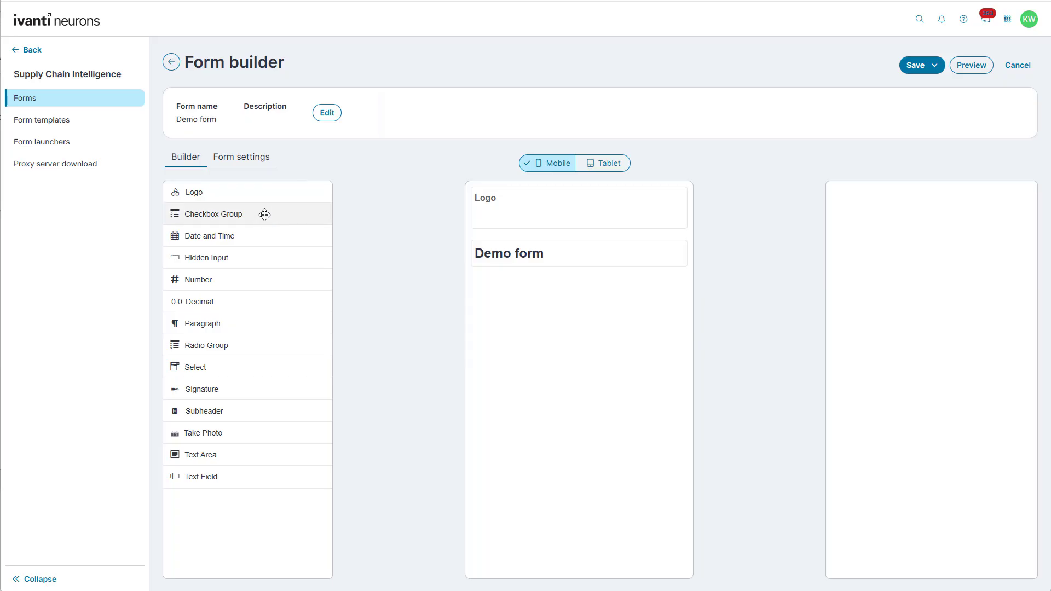
Add a Date and Time field and set its Type to 'Date and Time'
{"action": "left_click_drag", "start_coordinate": [255, 236], "coordinate": [527, 315]}
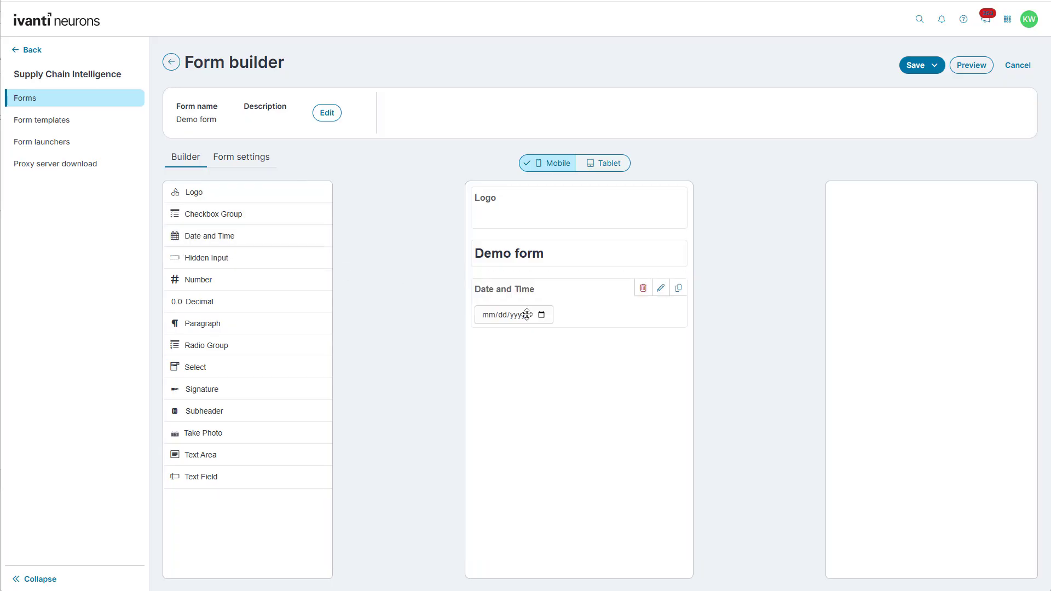
{"action": "left_click", "coordinate": [660, 289]}
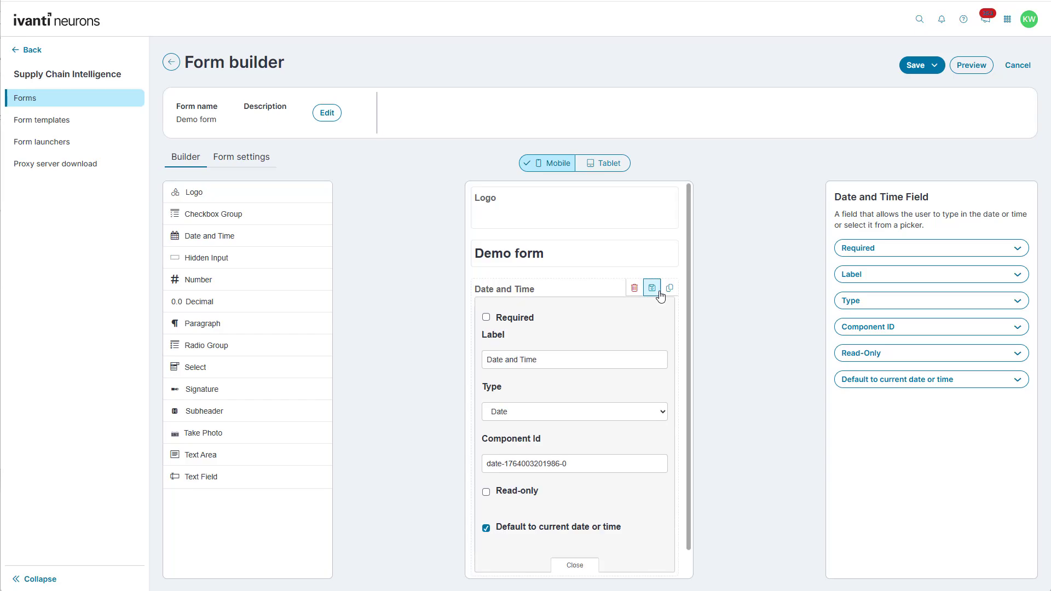
{"action": "left_click", "coordinate": [861, 307]}
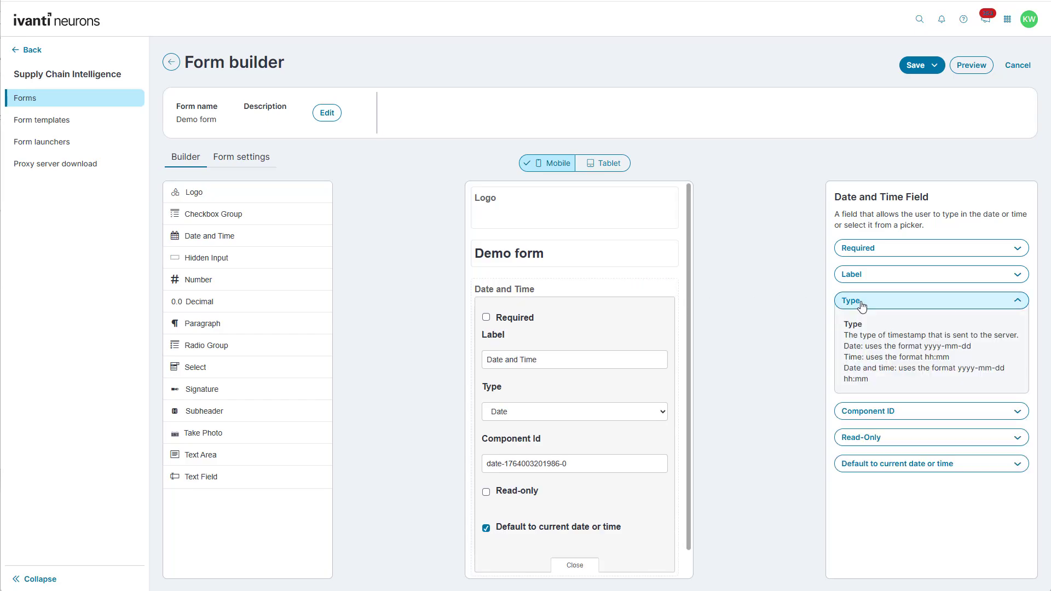
{"action": "left_click", "coordinate": [903, 466]}
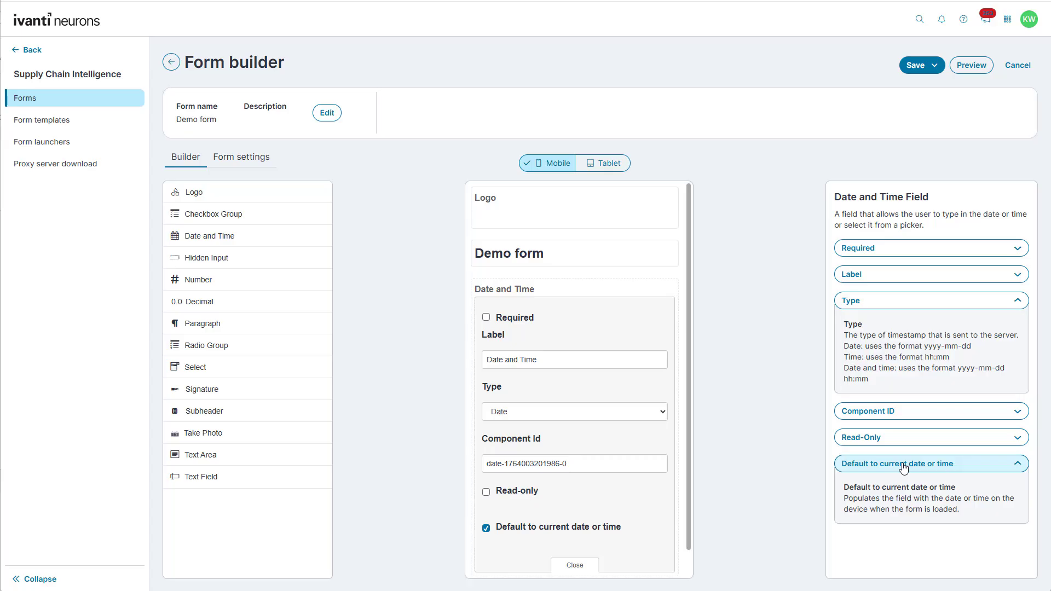
{"action": "left_click", "coordinate": [644, 411]}
{"action": "left_click", "coordinate": [635, 455]}
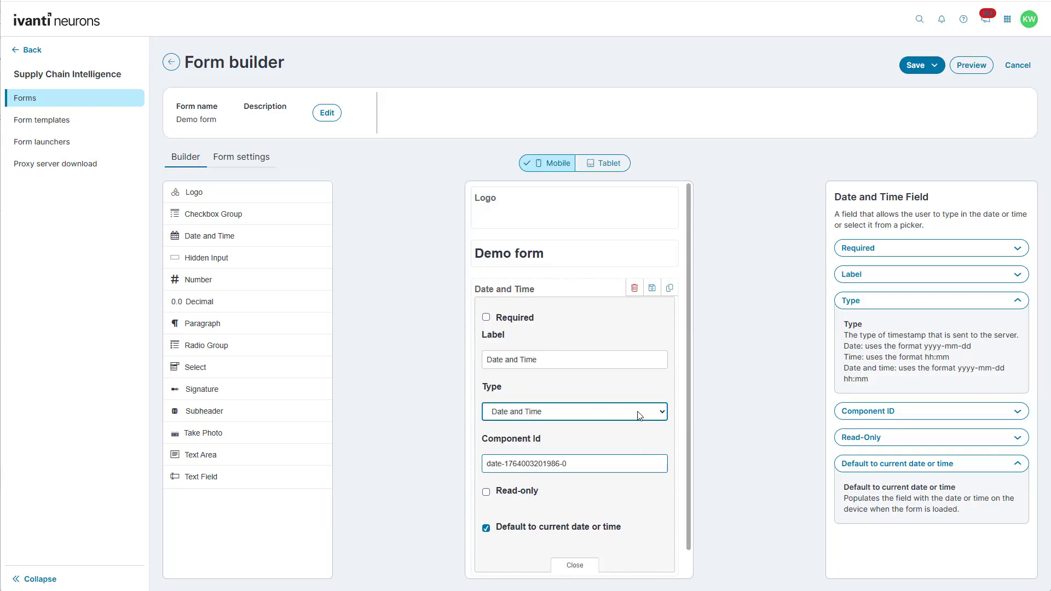
{"action": "left_click", "coordinate": [651, 291]}
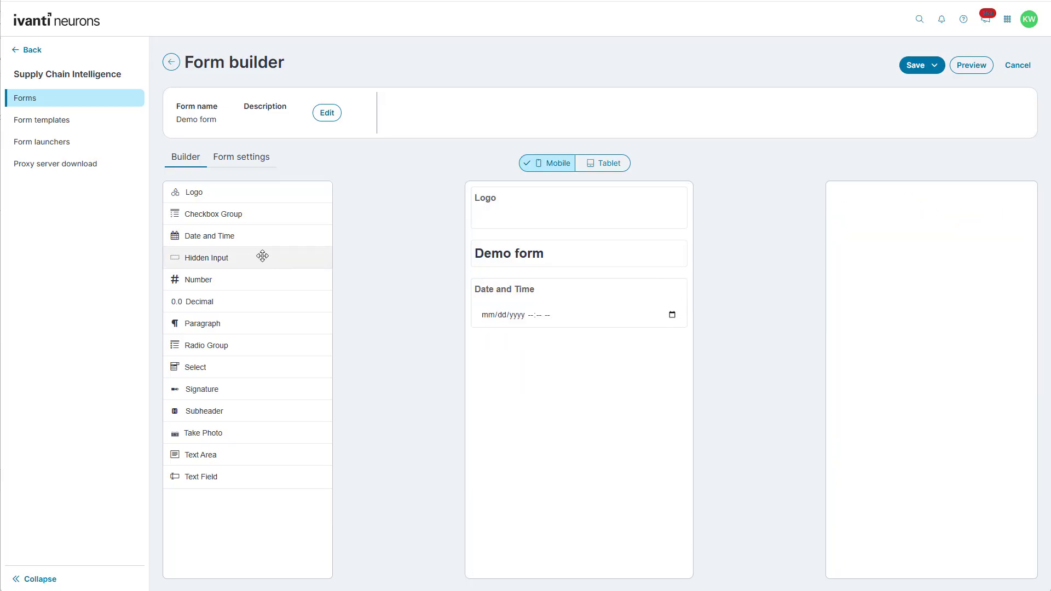
Add Checkbox Group, Radio Group and Select fields under the Date and Time field
{"action": "left_click_drag", "start_coordinate": [234, 218], "coordinate": [514, 350]}
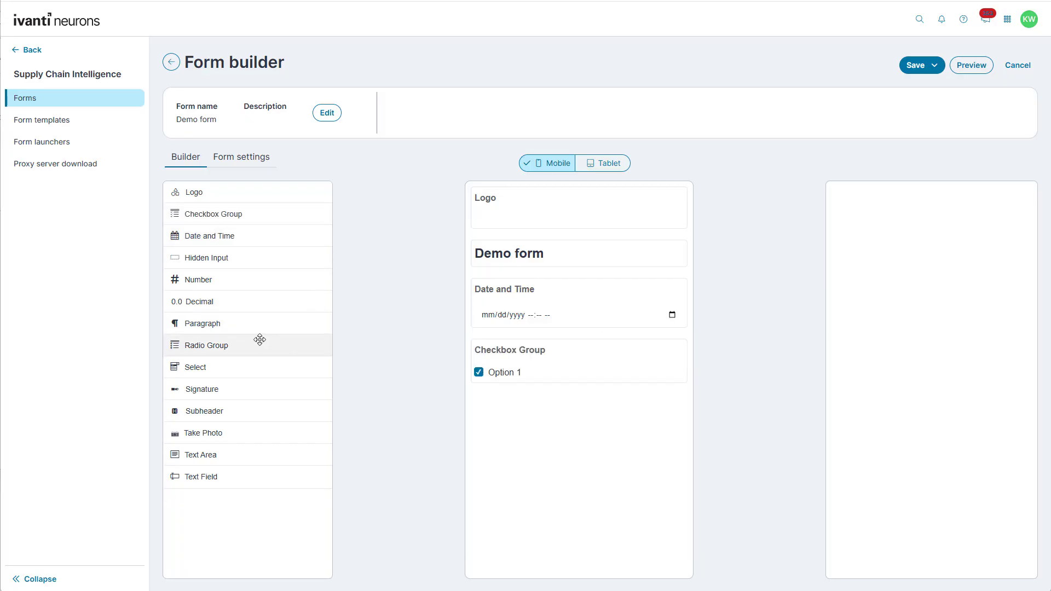
{"action": "left_click_drag", "start_coordinate": [261, 341], "coordinate": [542, 405]}
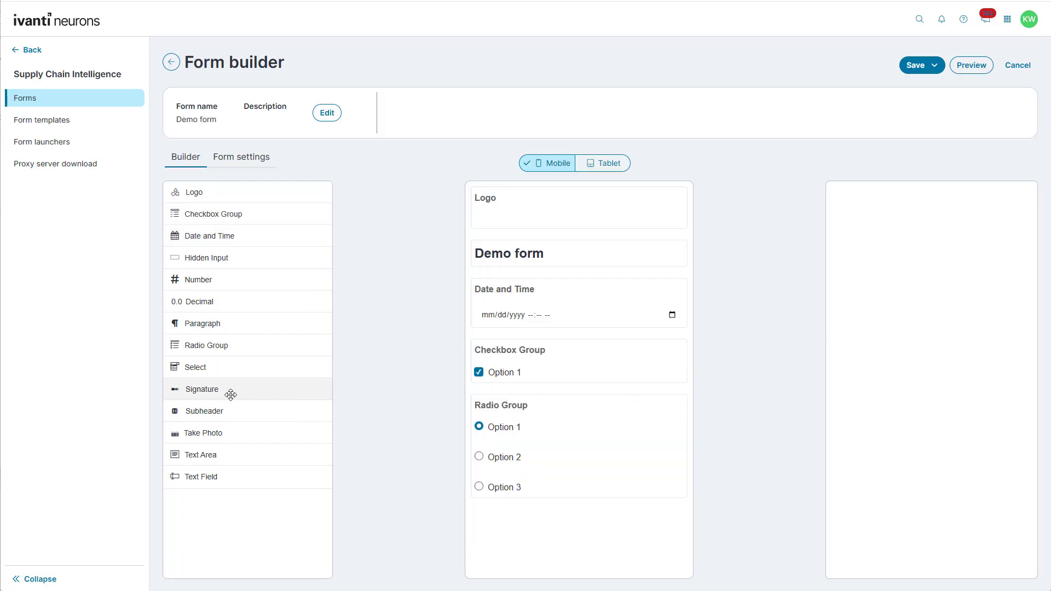
{"action": "left_click_drag", "start_coordinate": [215, 364], "coordinate": [512, 508]}
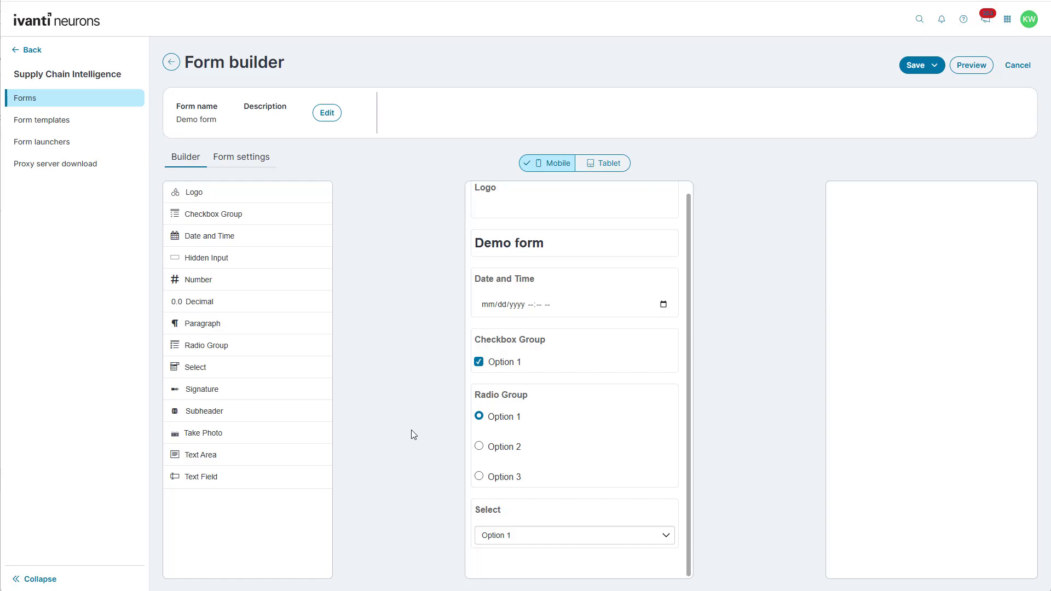
Try the new fields' options, ending with Option 2 selected in the Select field
{"action": "mouse_move", "coordinate": [530, 406]}
{"action": "left_click", "coordinate": [479, 446]}
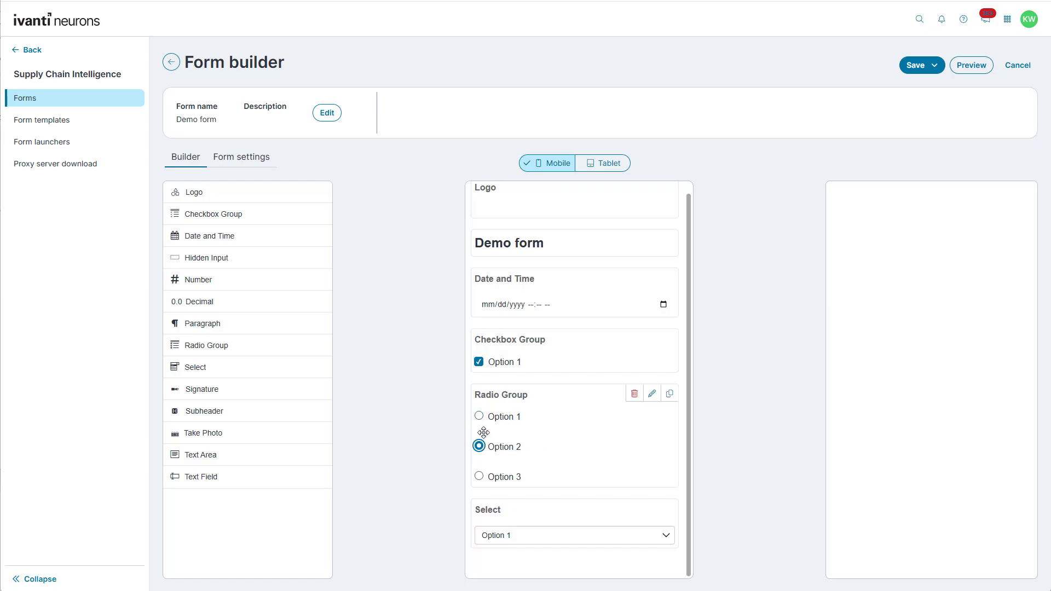
{"action": "left_click", "coordinate": [479, 417]}
{"action": "left_click", "coordinate": [479, 363]}
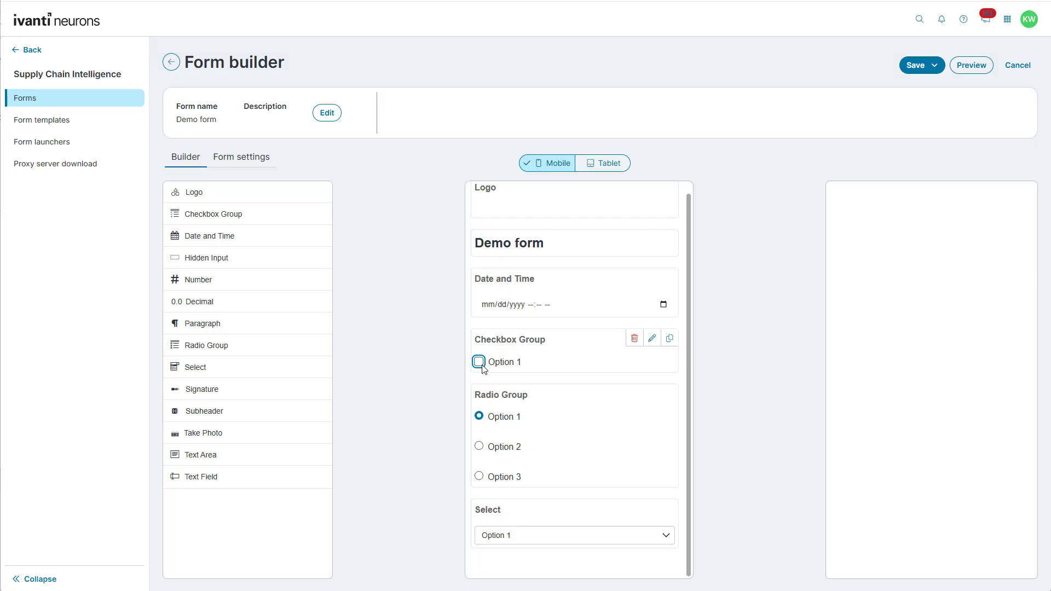
{"action": "left_click", "coordinate": [480, 363]}
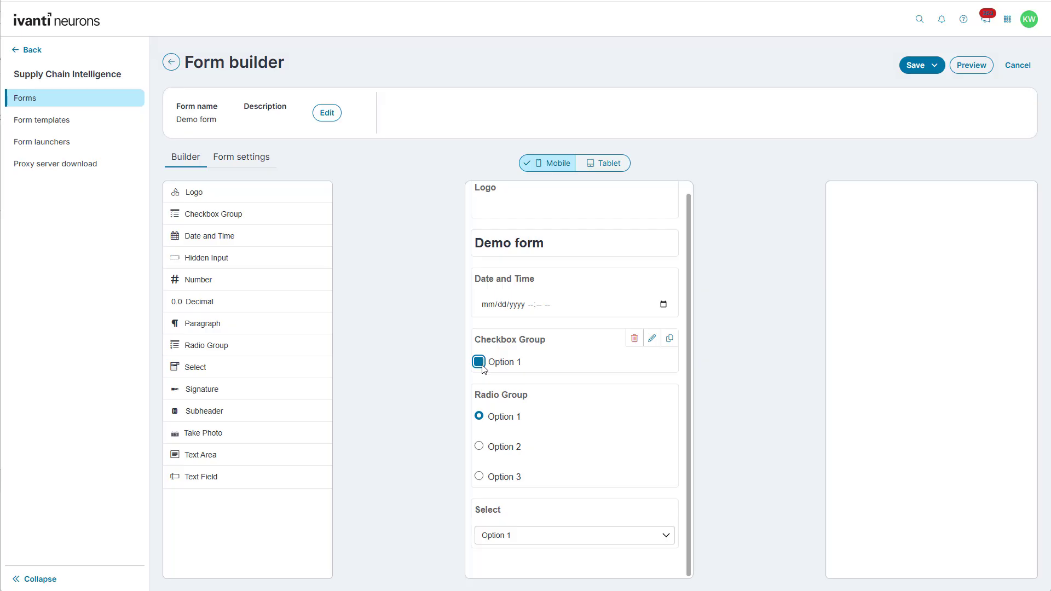
{"action": "left_click", "coordinate": [546, 536]}
{"action": "left_click", "coordinate": [548, 565]}
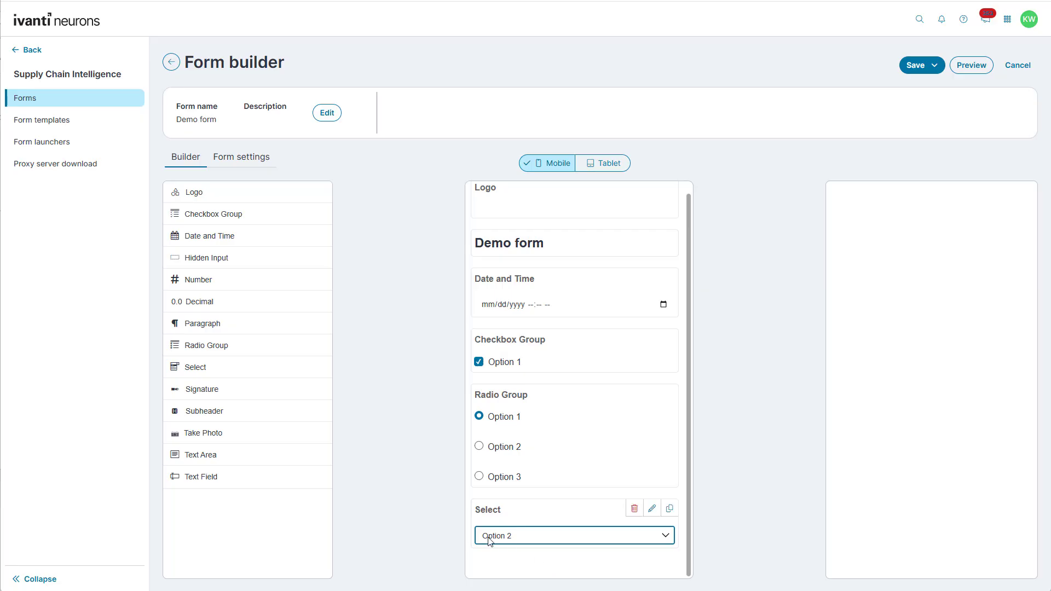
Add a Signature field with a test signature, then add a Number field below it
{"action": "left_click_drag", "start_coordinate": [265, 390], "coordinate": [523, 544]}
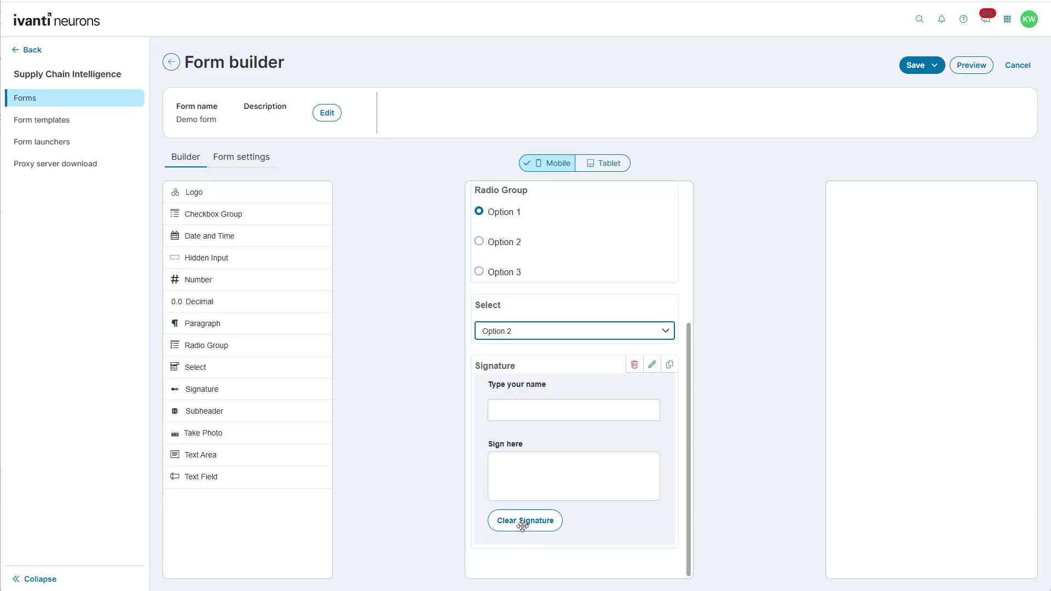
{"action": "mouse_move", "coordinate": [516, 482]}
{"action": "left_mouse_down"}
{"action": "mouse_move", "coordinate": [614, 464]}
{"action": "mouse_move", "coordinate": [581, 478]}
{"action": "left_mouse_up"}
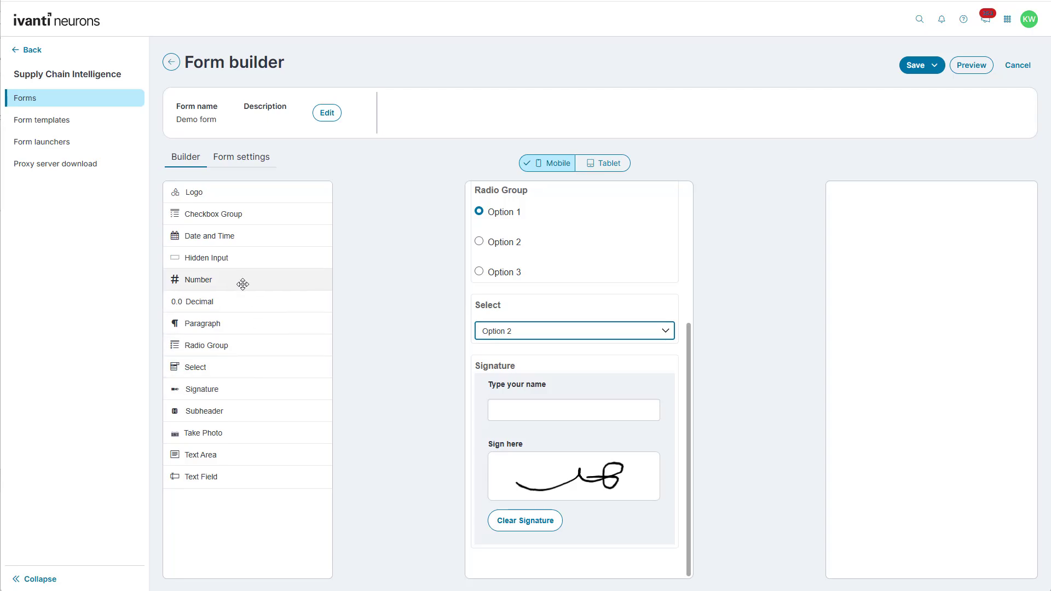
{"action": "left_click_drag", "start_coordinate": [239, 279], "coordinate": [511, 520]}
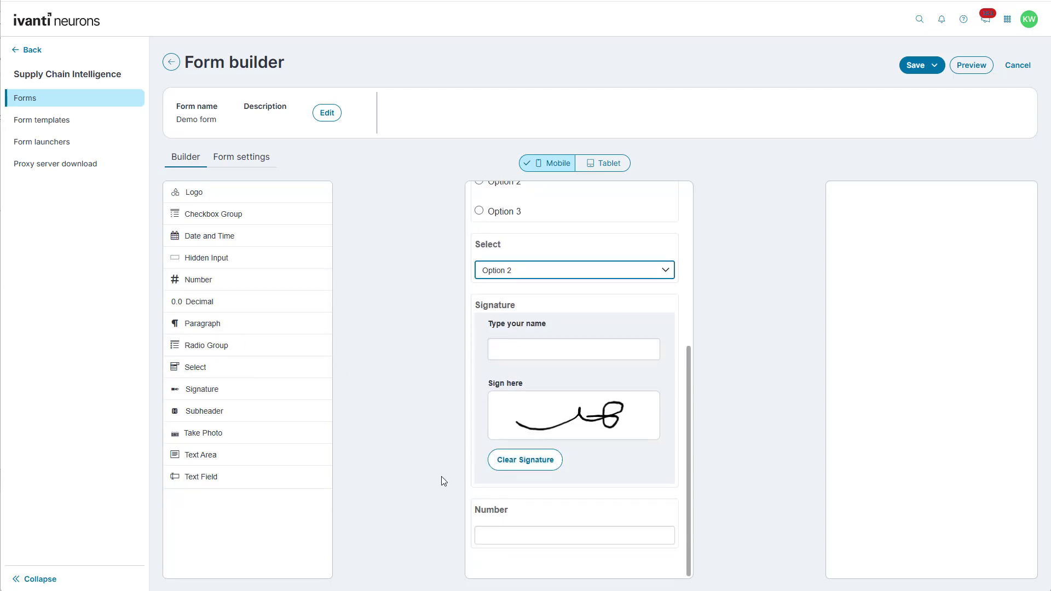
Add a Decimal field with 0.1 decimal places, followed by a Take Photo field
{"action": "left_click_drag", "start_coordinate": [281, 302], "coordinate": [537, 560]}
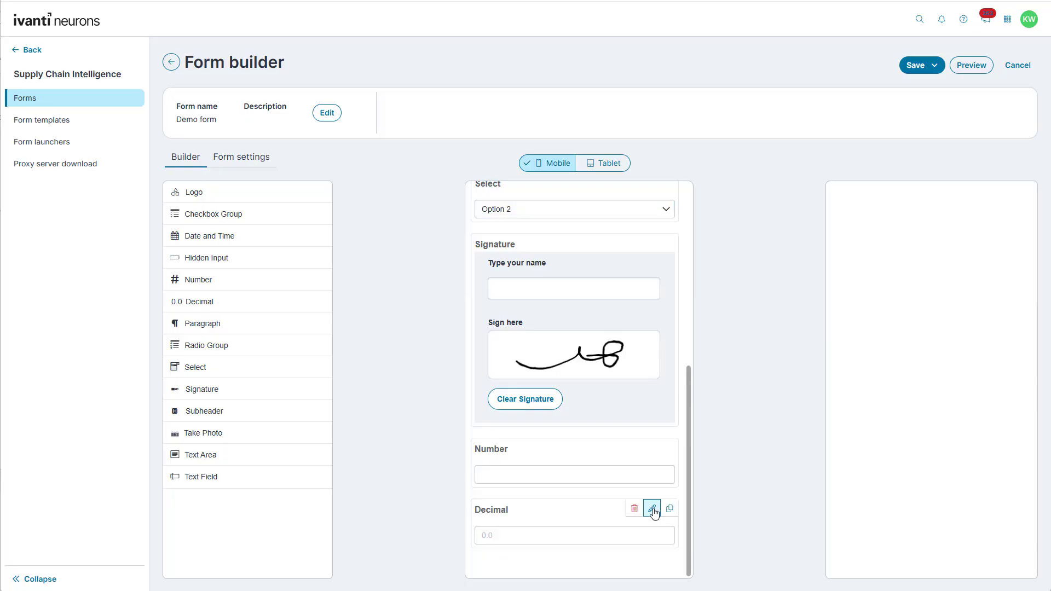
{"action": "left_click", "coordinate": [652, 508]}
{"action": "left_click", "coordinate": [896, 312]}
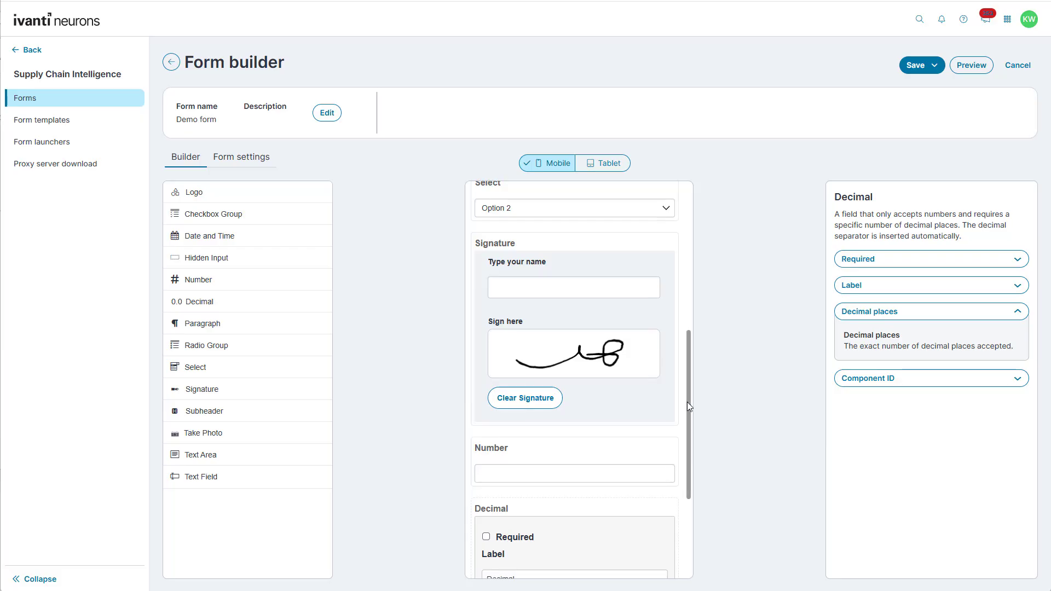
{"action": "scroll", "coordinate": [679, 413], "scroll_direction": "down", "scroll_amount": 3}
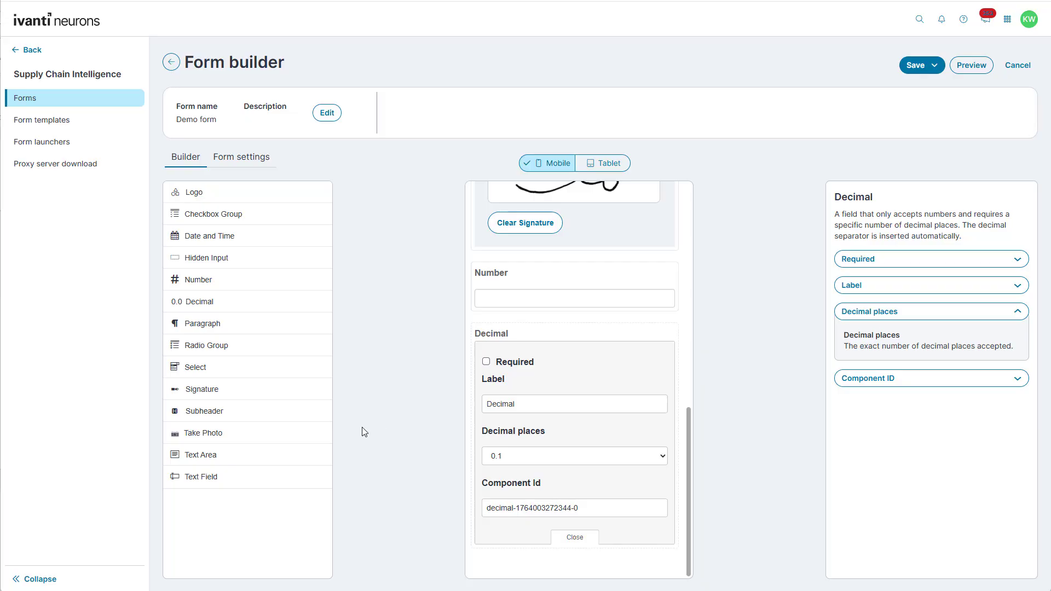
{"action": "left_click_drag", "start_coordinate": [282, 437], "coordinate": [536, 547]}
{"action": "left_click", "coordinate": [651, 278]}
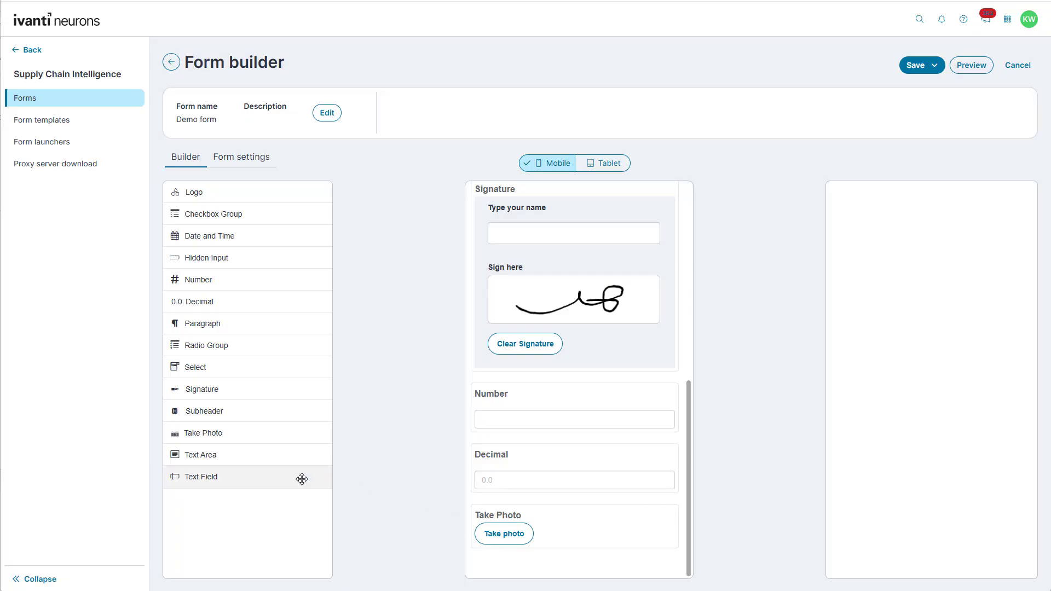
Add a Text Field below Take Photo and mark it Required
{"action": "left_click_drag", "start_coordinate": [301, 476], "coordinate": [525, 564]}
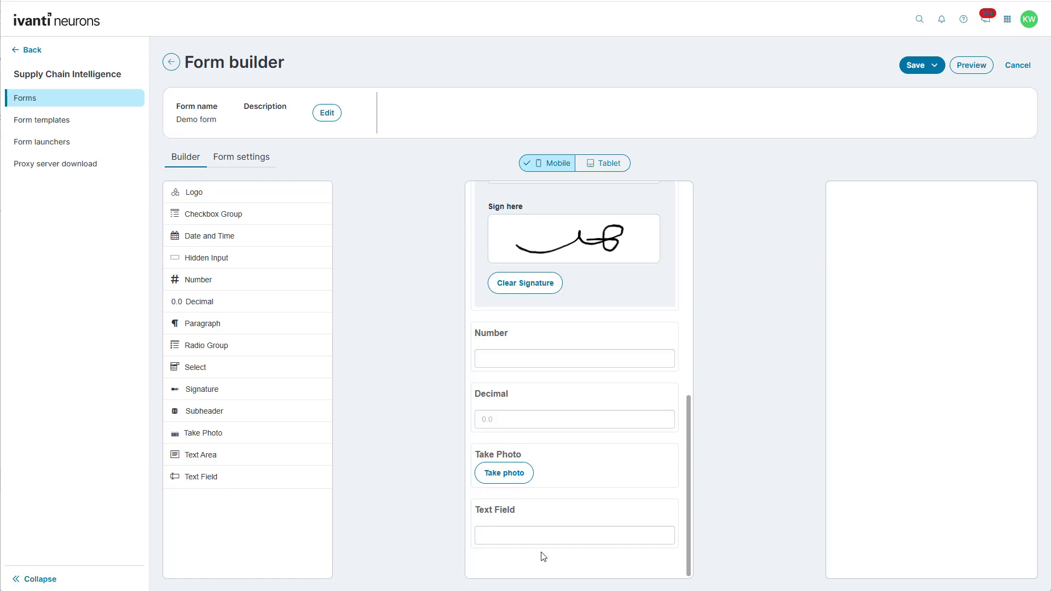
{"action": "left_click", "coordinate": [651, 508]}
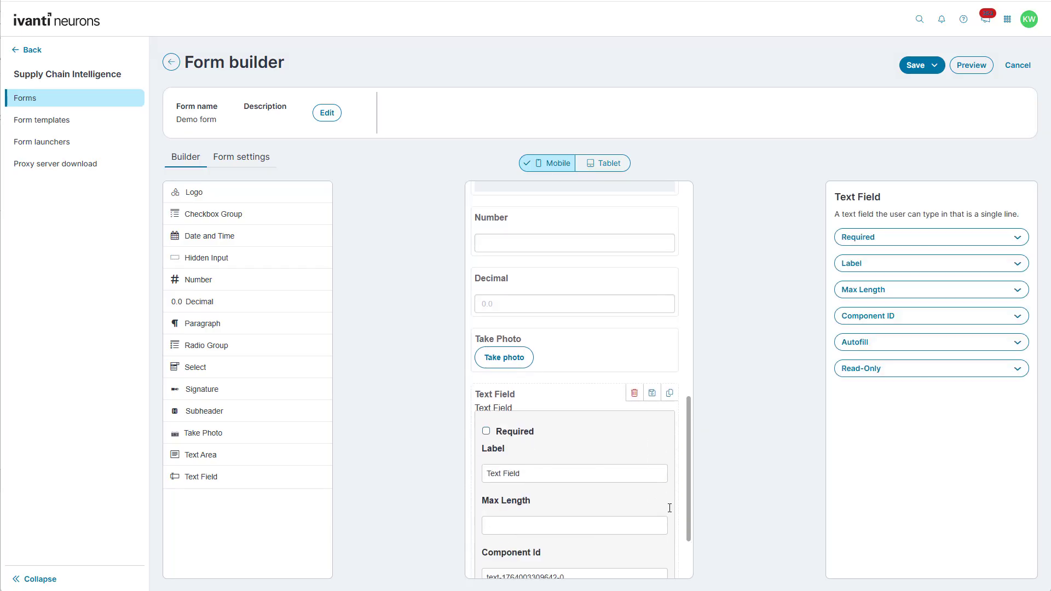
{"action": "left_click", "coordinate": [870, 344]}
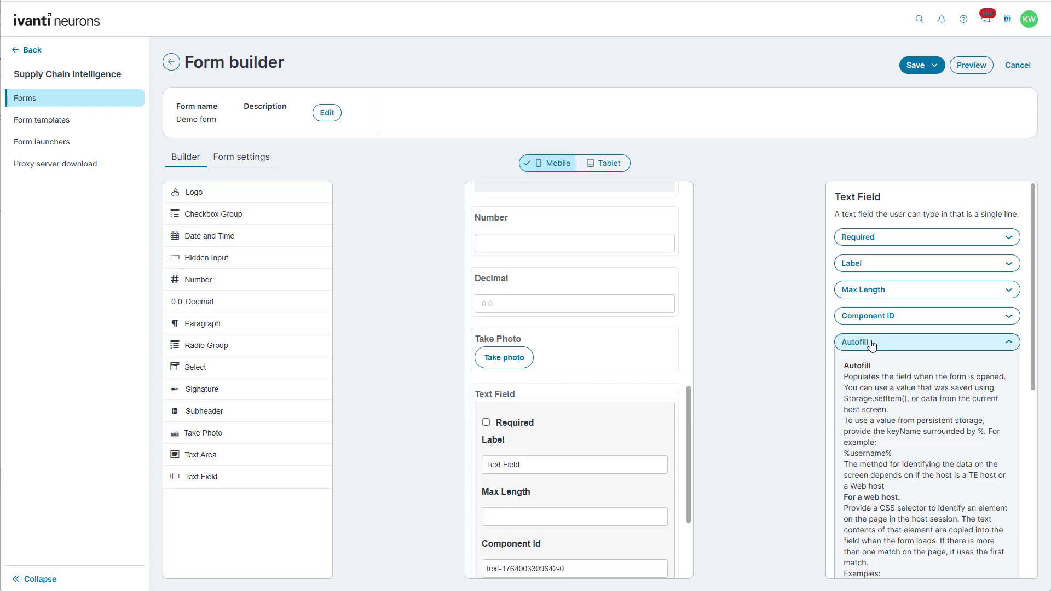
{"action": "left_click", "coordinate": [870, 249]}
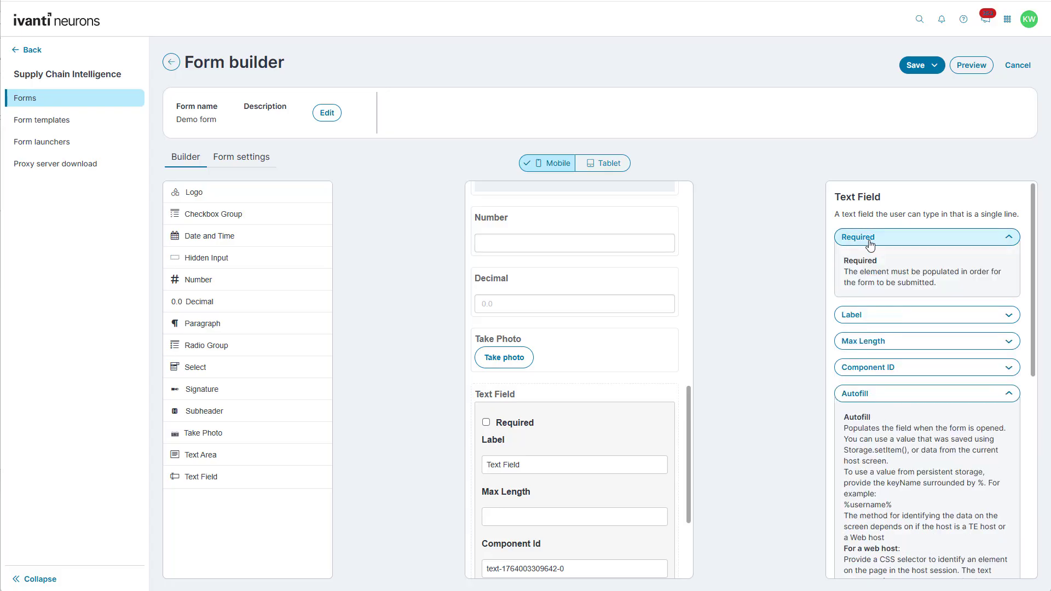
{"action": "left_click", "coordinate": [486, 422]}
{"action": "left_click", "coordinate": [651, 393]}
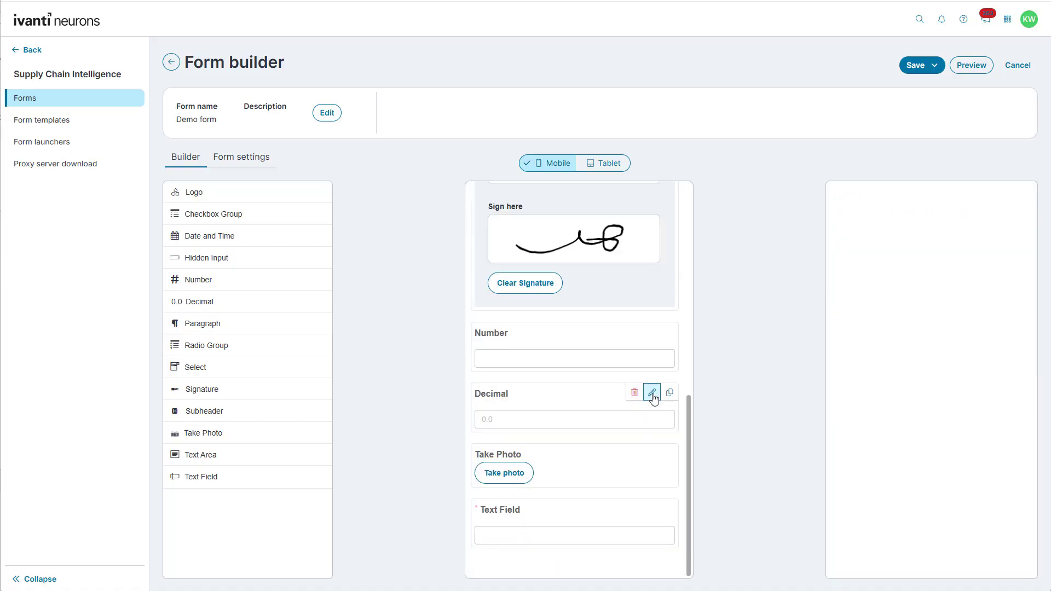
{"action": "left_click", "coordinate": [643, 423]}
Switch to the Tablet layout, make Signature full width, and preview the form
{"action": "left_click", "coordinate": [604, 164]}
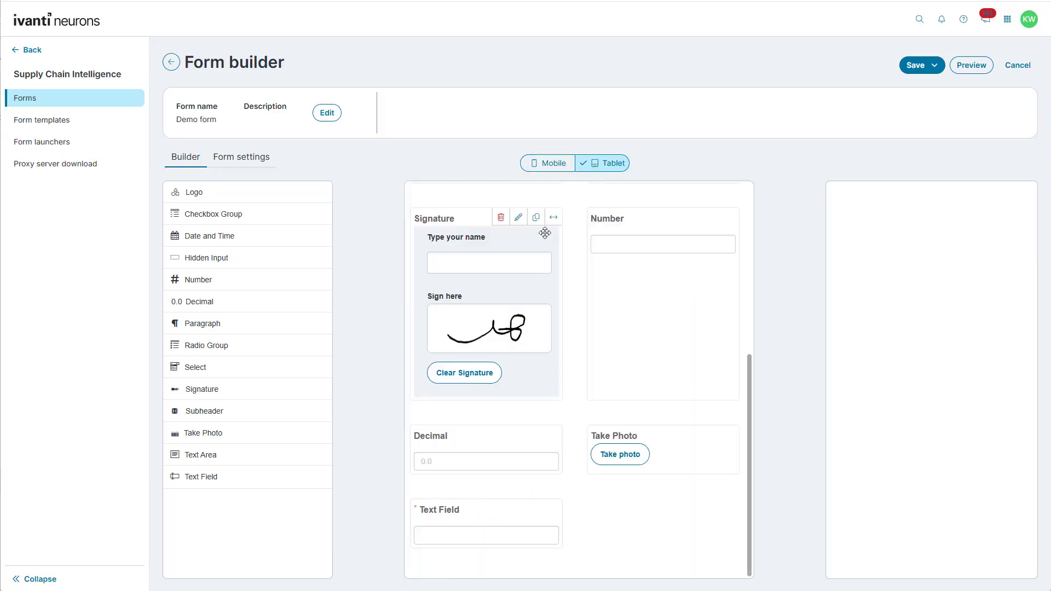
{"action": "left_click", "coordinate": [552, 217]}
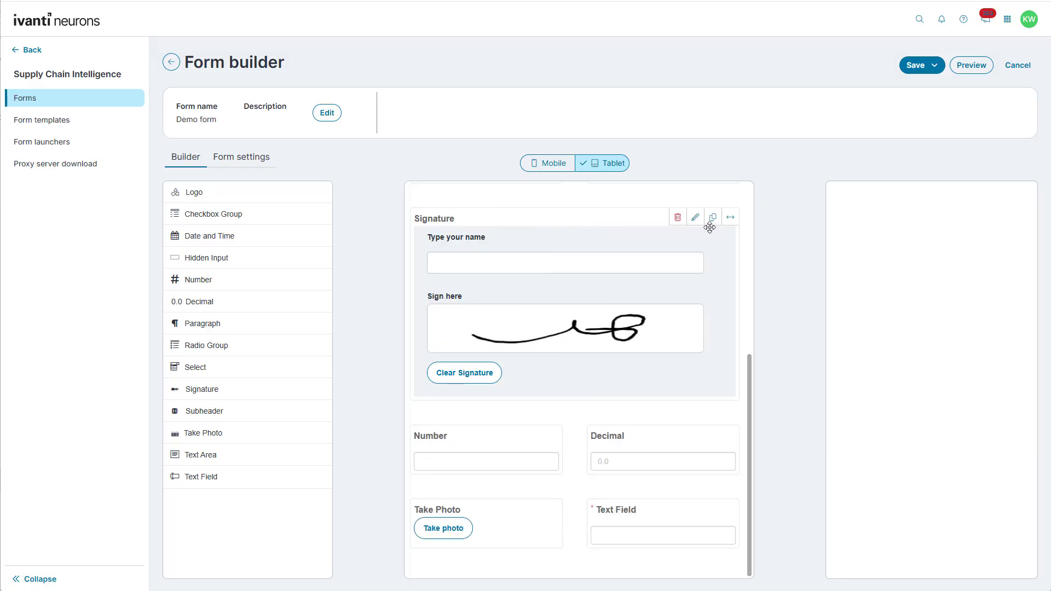
{"action": "left_click", "coordinate": [732, 221]}
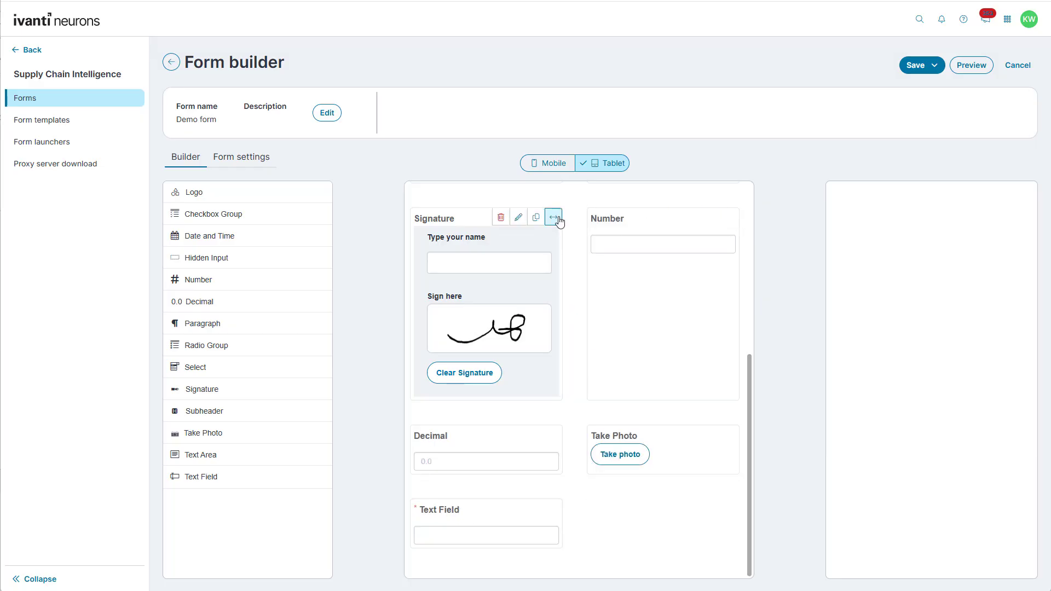
{"action": "left_click", "coordinate": [553, 217]}
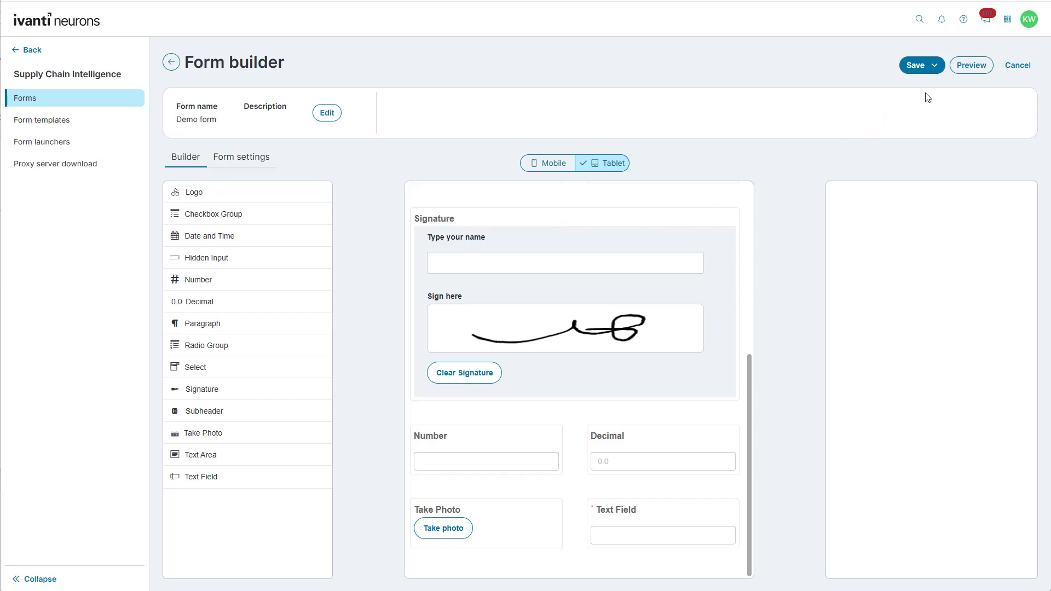
{"action": "left_click", "coordinate": [971, 67]}
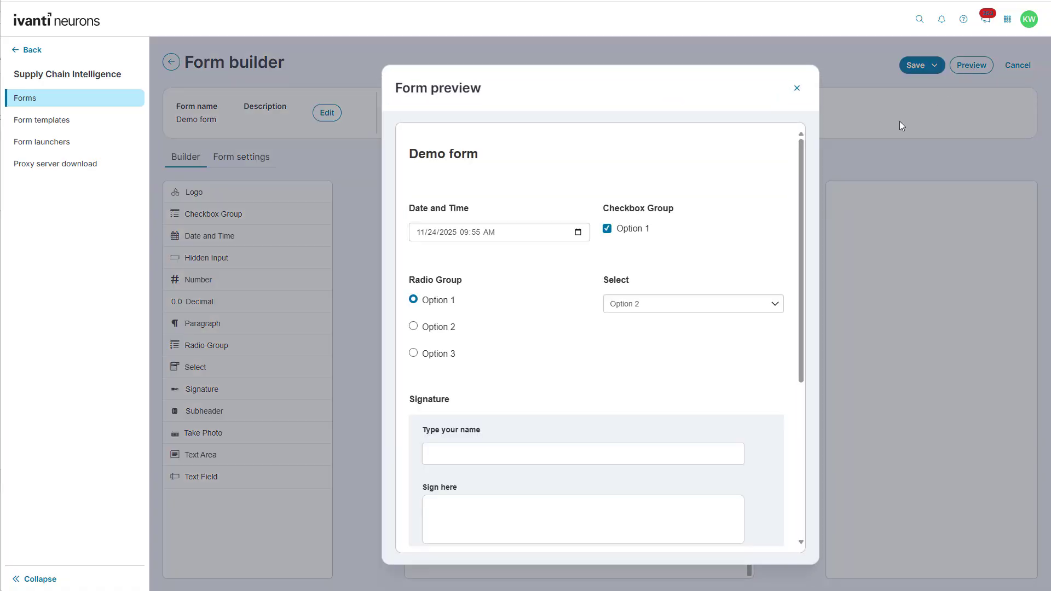
Scroll through the form preview, close it, and show the Save button's options
{"action": "scroll", "coordinate": [650, 359], "scroll_direction": "down", "scroll_amount": 5}
{"action": "scroll", "coordinate": [650, 359], "scroll_direction": "up", "scroll_amount": 5}
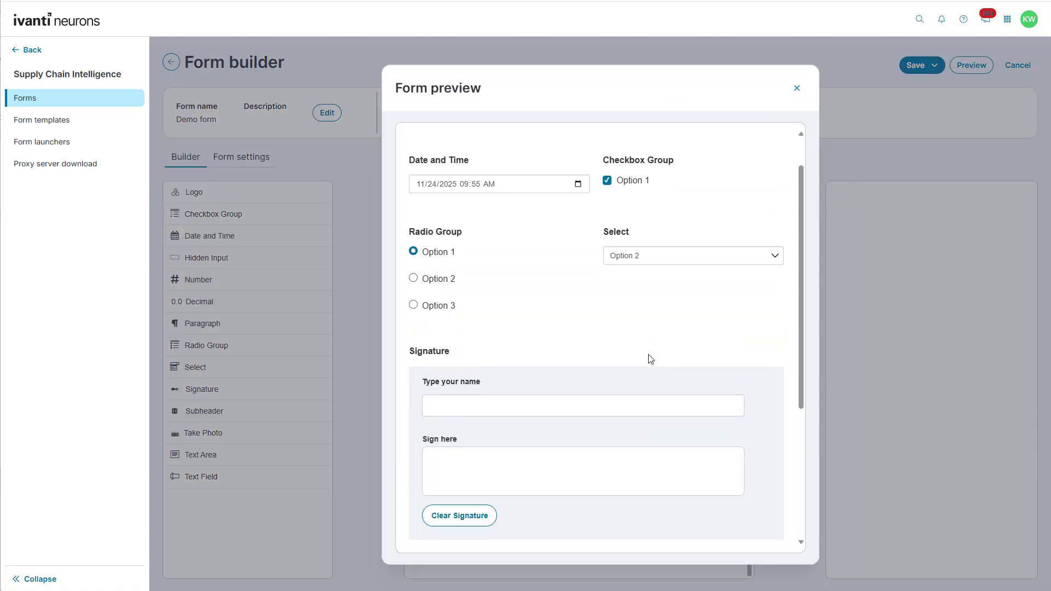
{"action": "left_click", "coordinate": [797, 88]}
{"action": "left_click", "coordinate": [939, 68]}
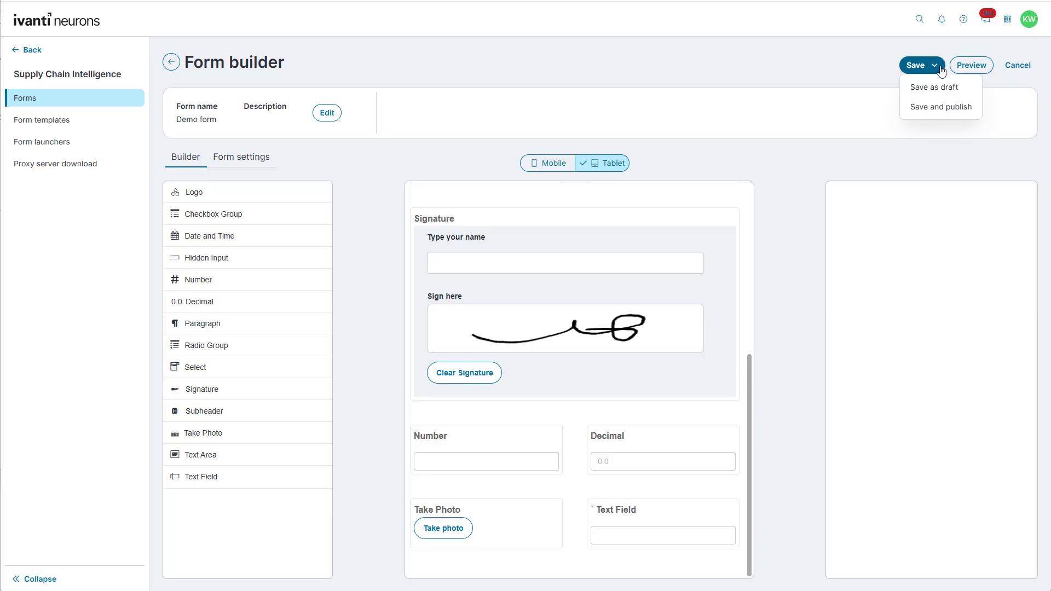
Save and publish Demo form, then open Global form settings from the Forms list
{"action": "left_click", "coordinate": [939, 107]}
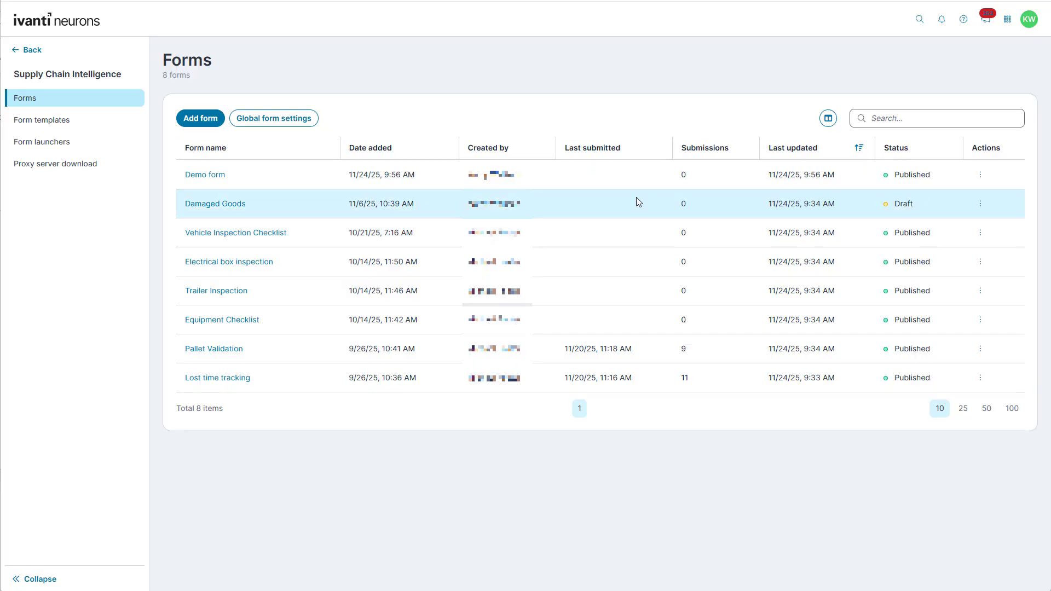
{"action": "left_click", "coordinate": [276, 130]}
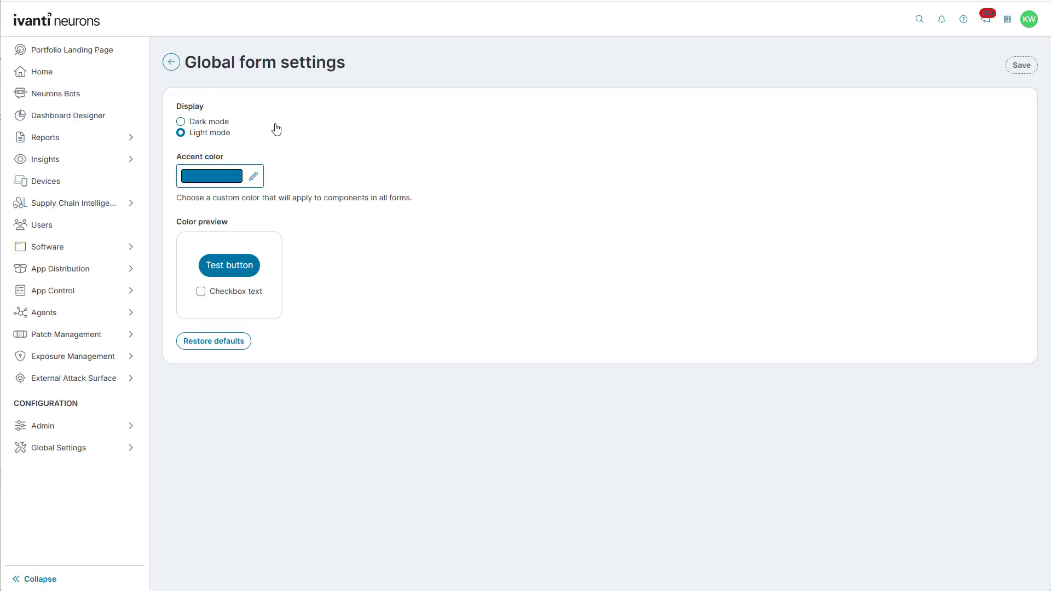
Switch all forms to Dark mode with a bright green accent colour and save
{"action": "left_click", "coordinate": [213, 126]}
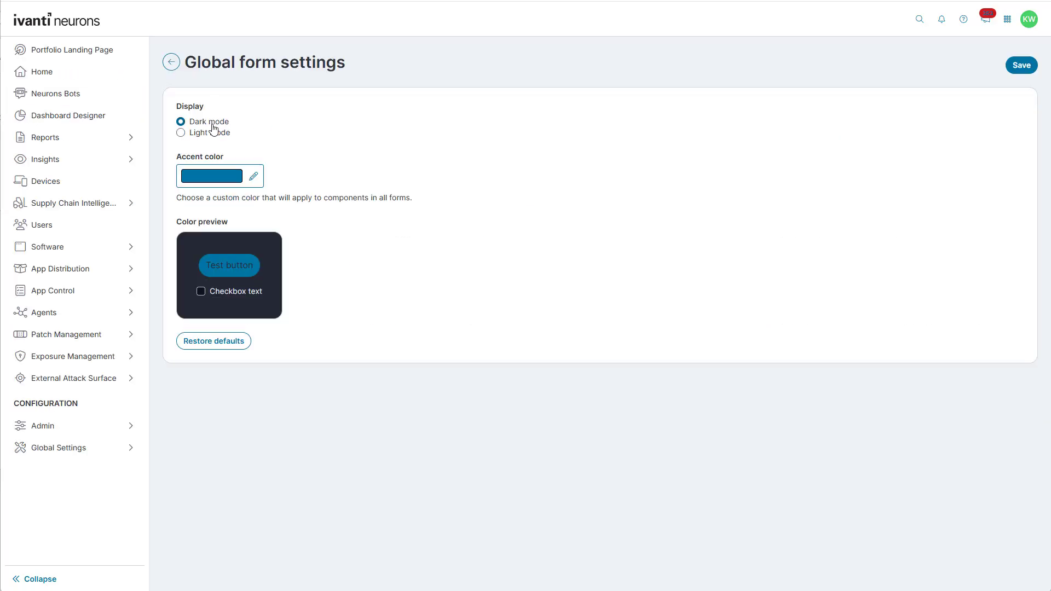
{"action": "left_click", "coordinate": [253, 176]}
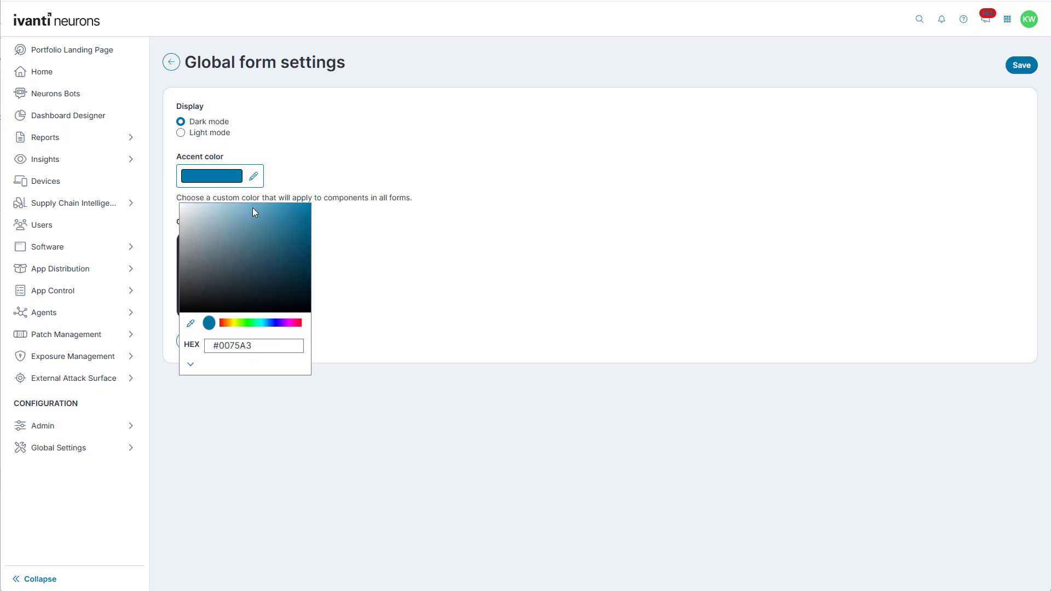
{"action": "left_click", "coordinate": [243, 324]}
{"action": "left_click", "coordinate": [274, 238]}
{"action": "left_click", "coordinate": [349, 258]}
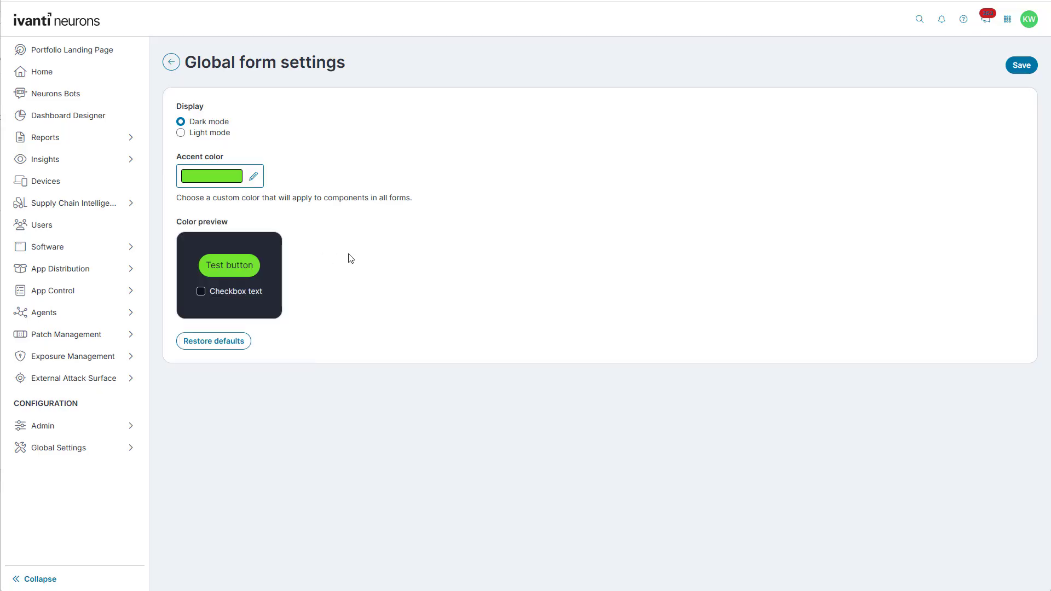
{"action": "left_click", "coordinate": [1011, 62]}
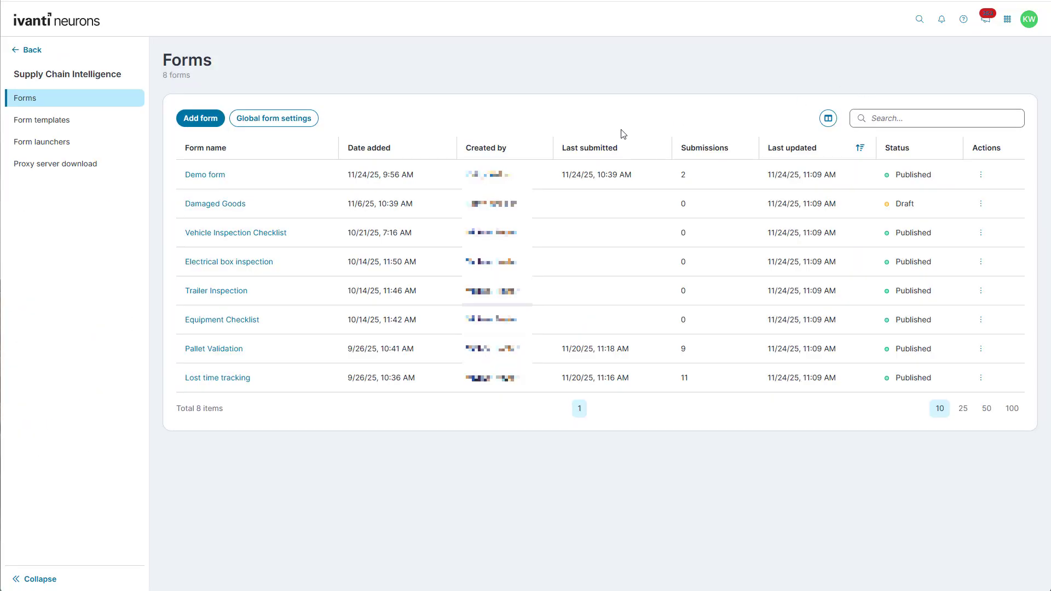
Open Demo form's details, check its Bots tab, then return to its 2 submissions
{"action": "left_click", "coordinate": [205, 175]}
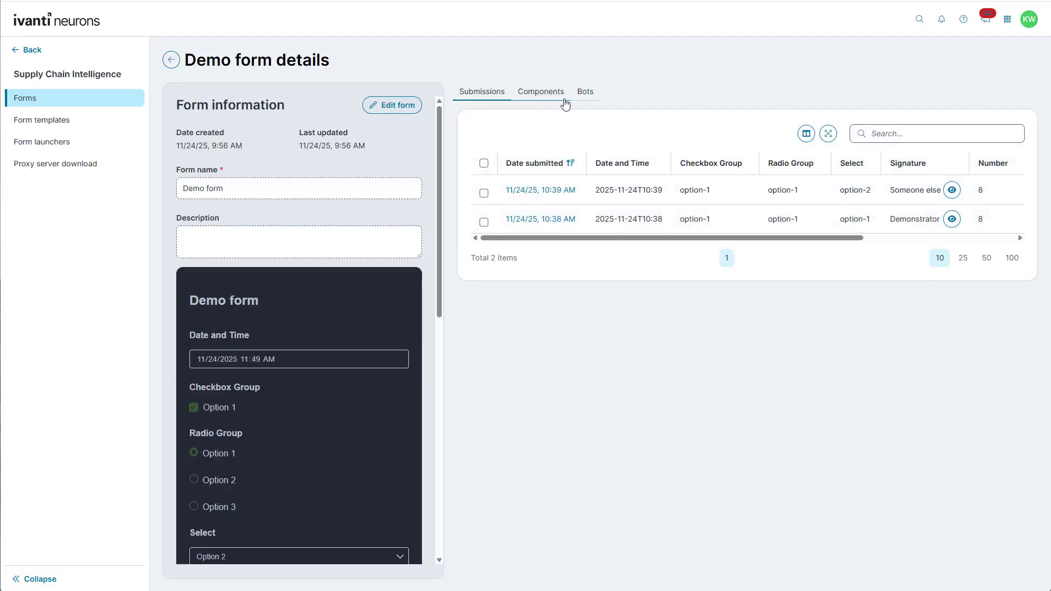
{"action": "left_click", "coordinate": [585, 94]}
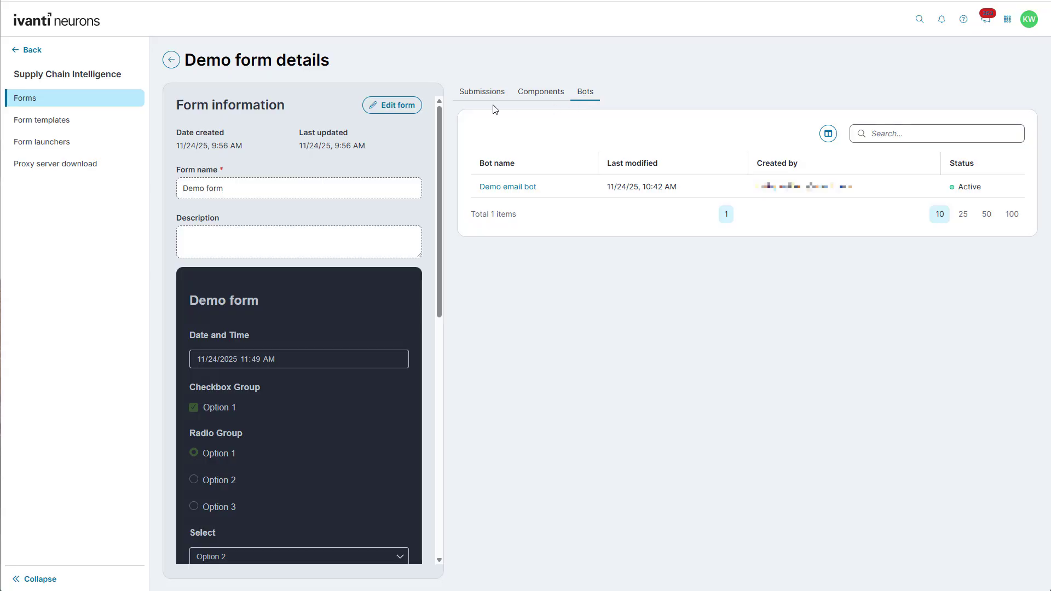
{"action": "left_click", "coordinate": [472, 96]}
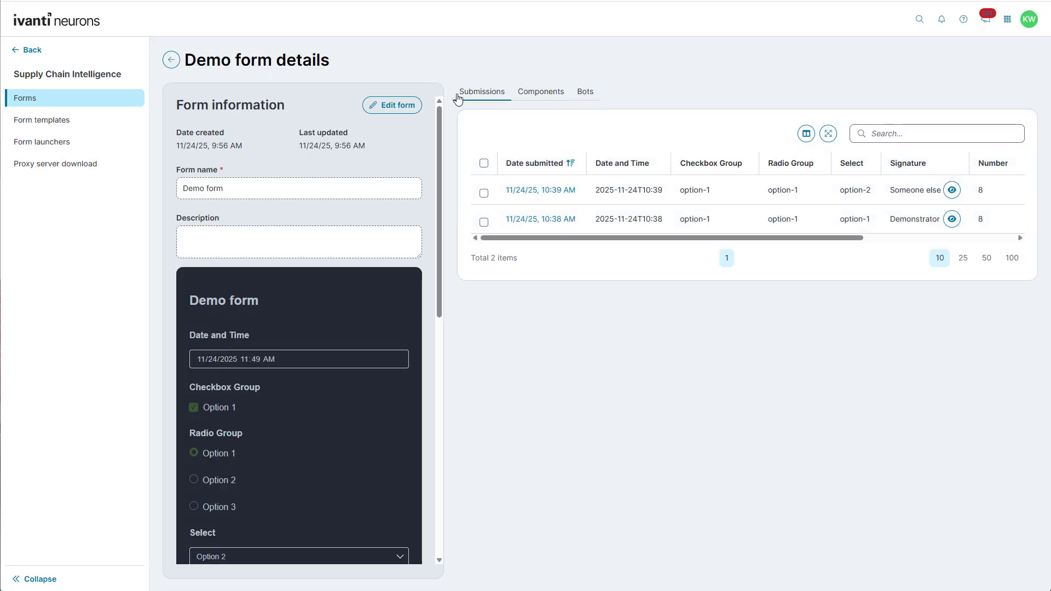